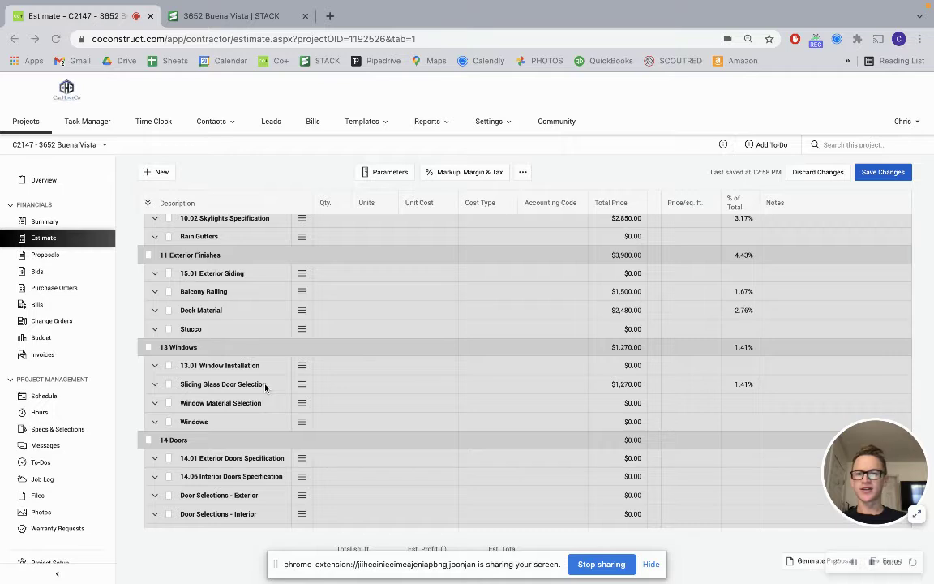
Switch to the STACK plan, create a Surface Area takeoff named "Drywall - Walls", and start measuring it
scroll(264, 388, up, 1)
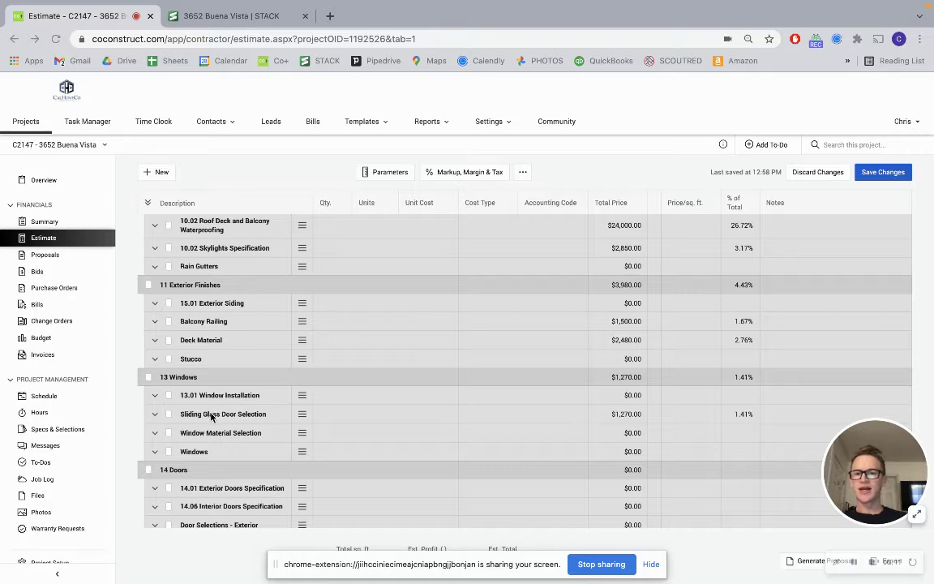
click(219, 19)
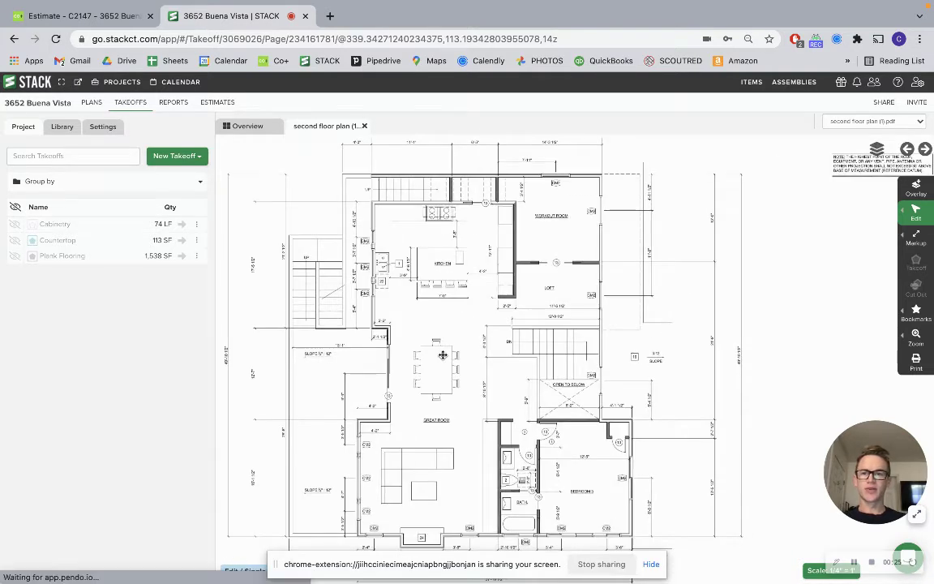
click(191, 157)
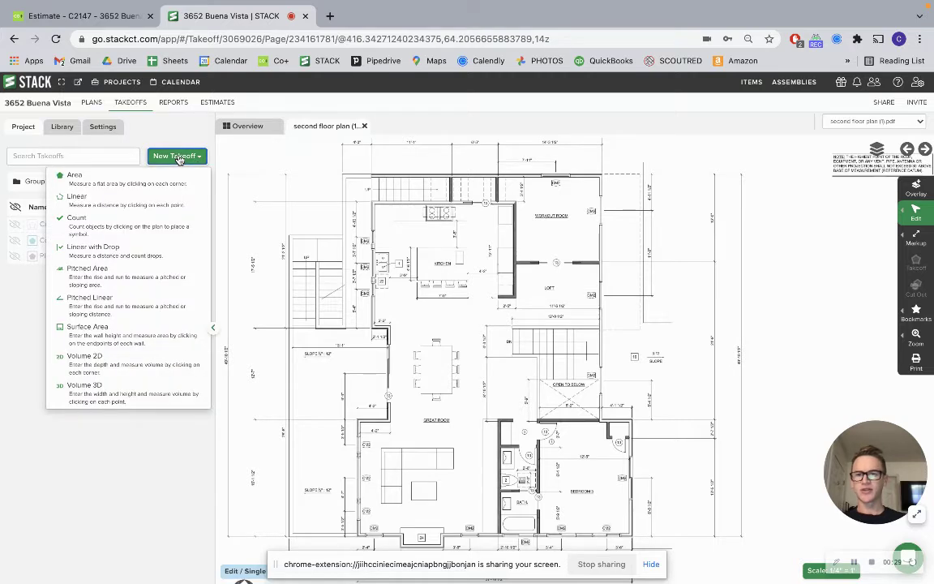
click(116, 336)
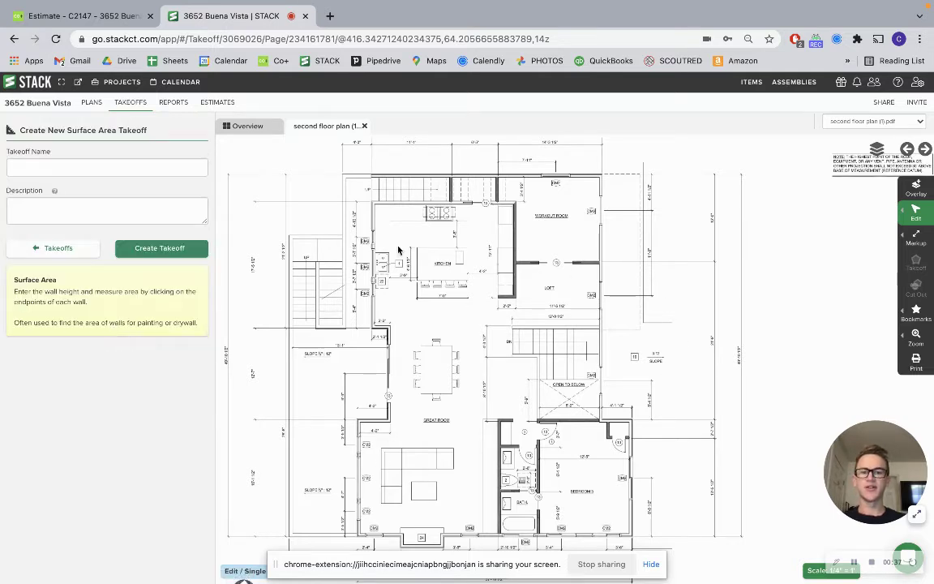
click(51, 171)
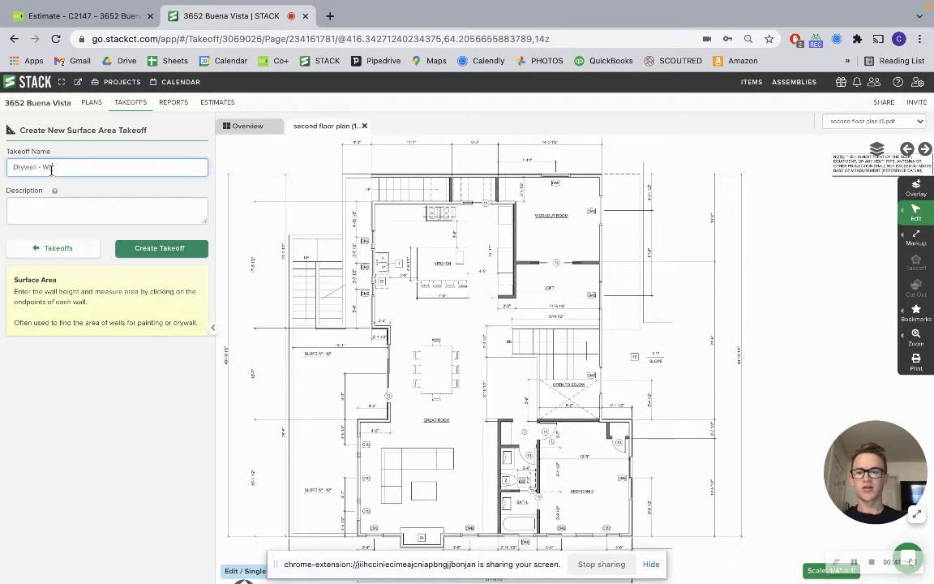
click(172, 246)
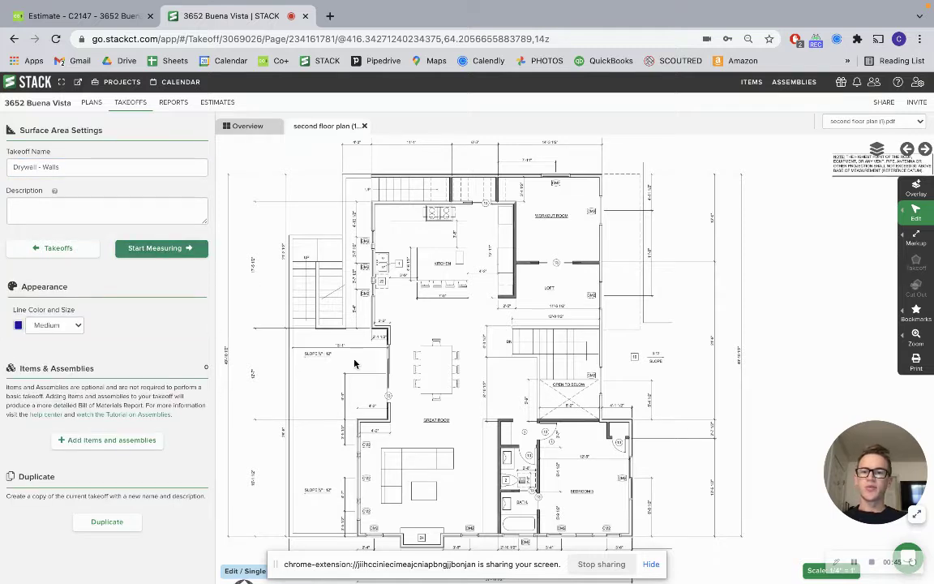
click(163, 247)
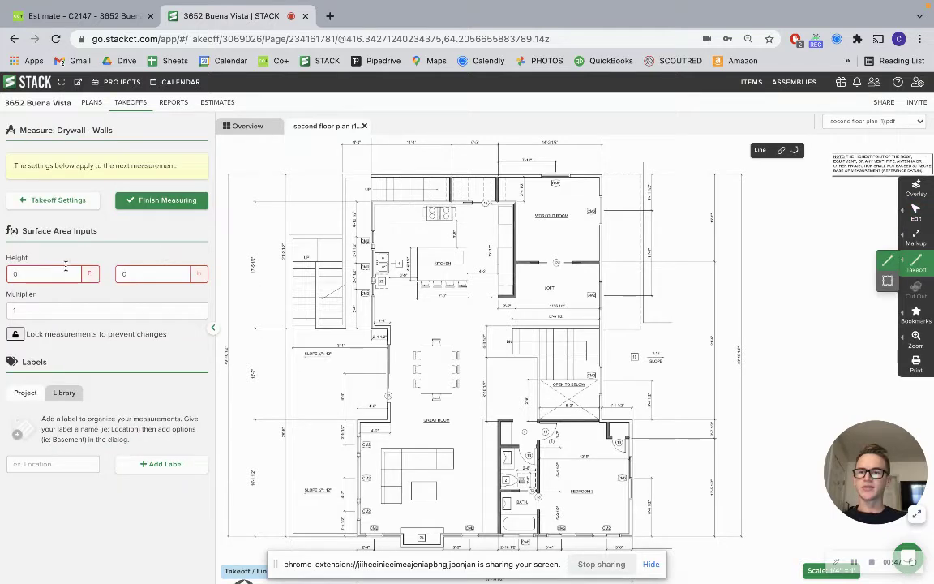
Check the second-floor wall height on the west elevation PDF in Preview and set the takeoff height to 10 ft 0 in
key(ctrl+Left)
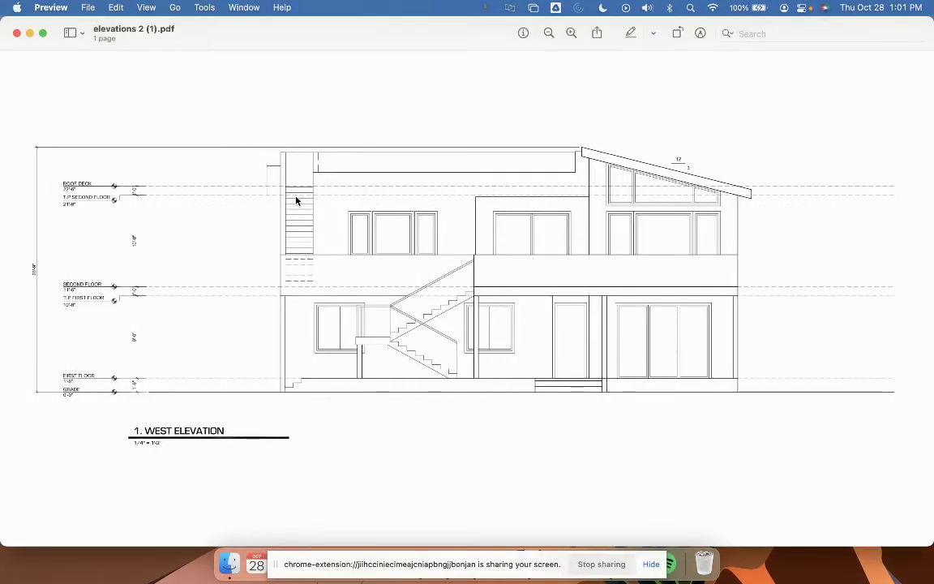
scroll(171, 220, up, 3)
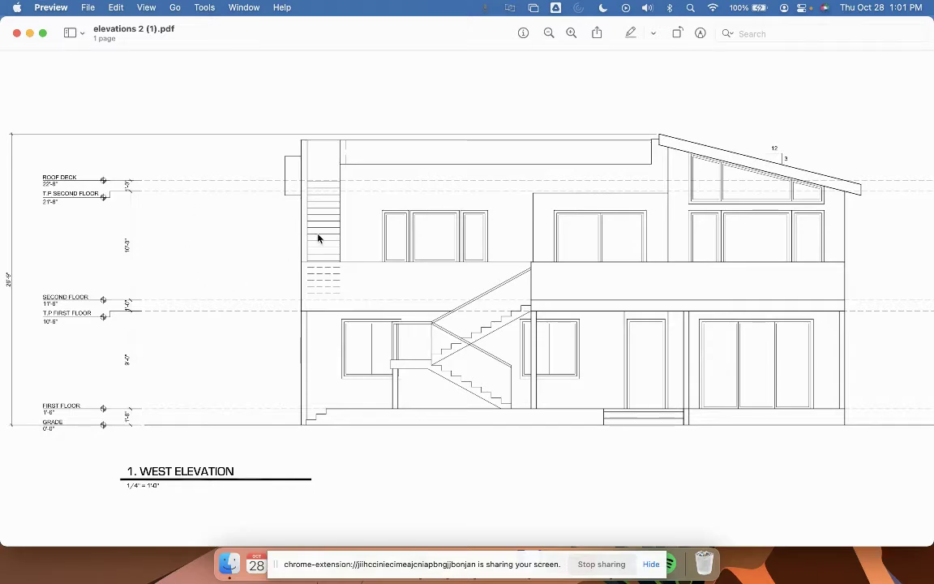
scroll(129, 251, up, 5)
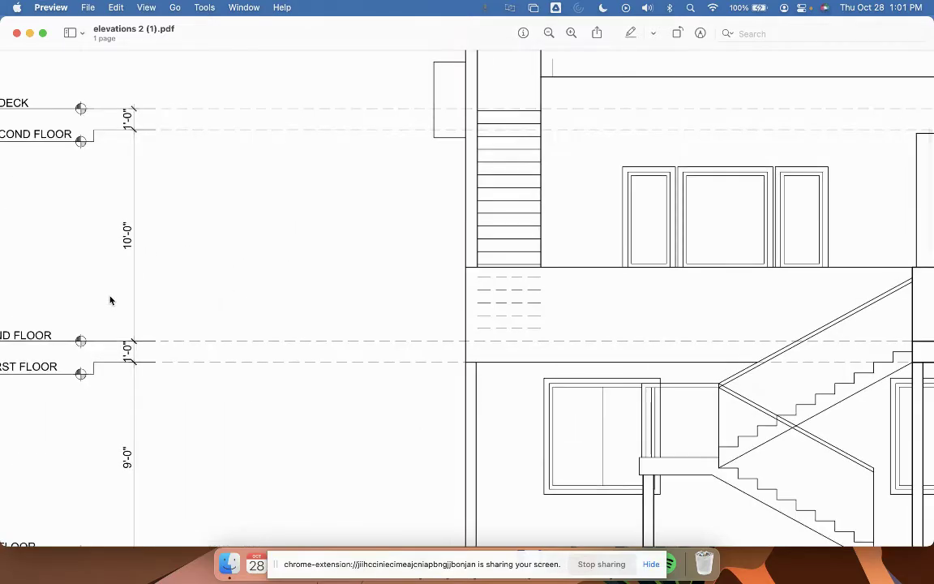
key(ctrl+Right)
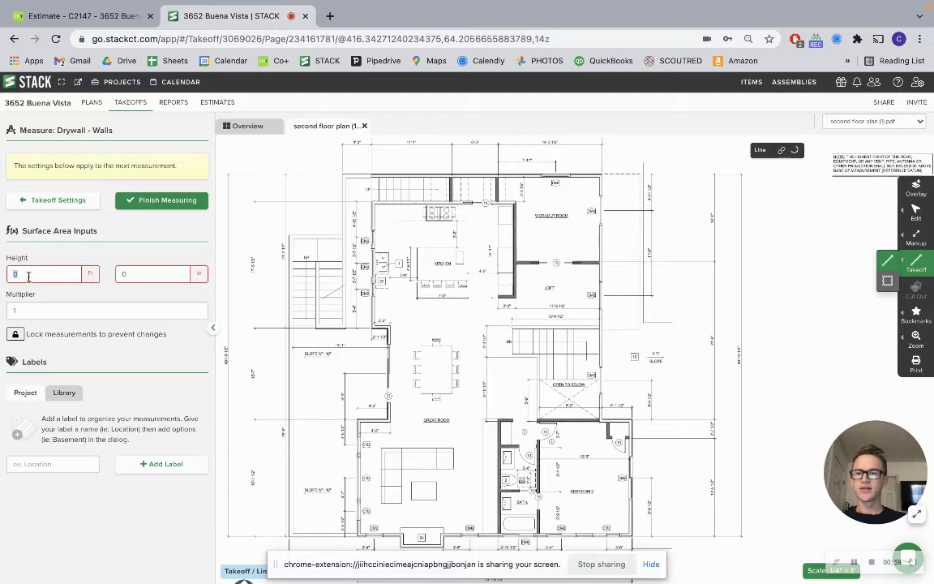
text(10)
key(Tab)
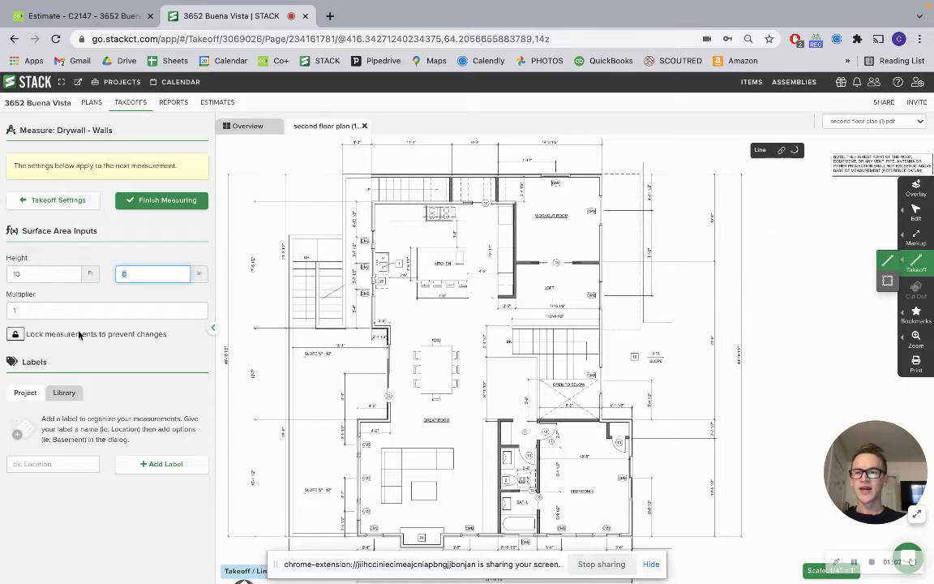
click(39, 309)
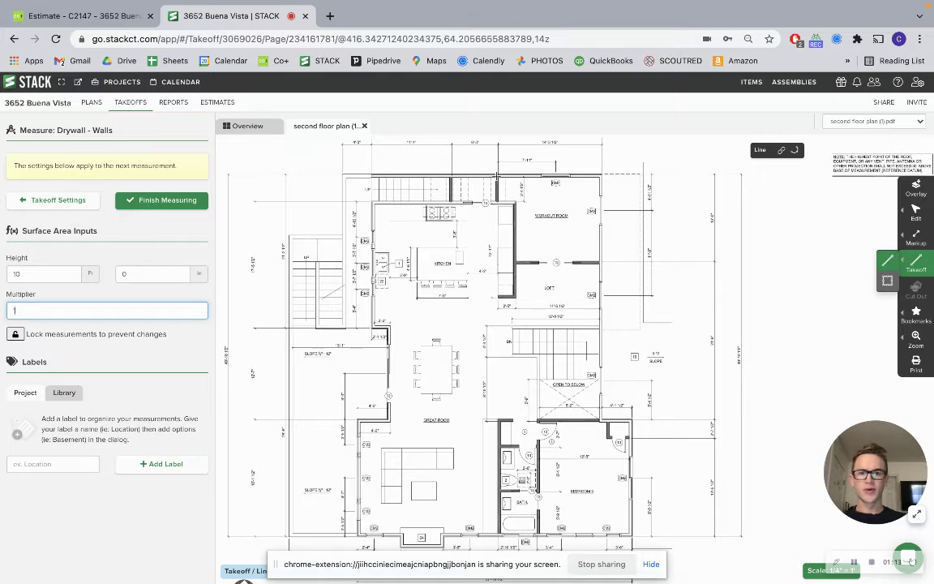
Trace the exterior walls clockwise from the workout room's upper-left corner to the great room's lower-left corner, including the fireplace bump-out
click(497, 174)
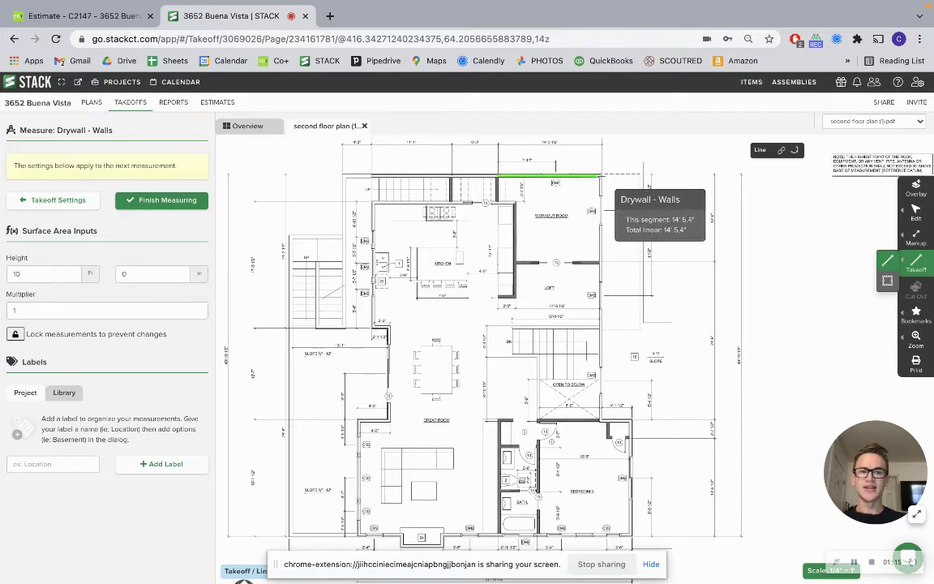
click(601, 174)
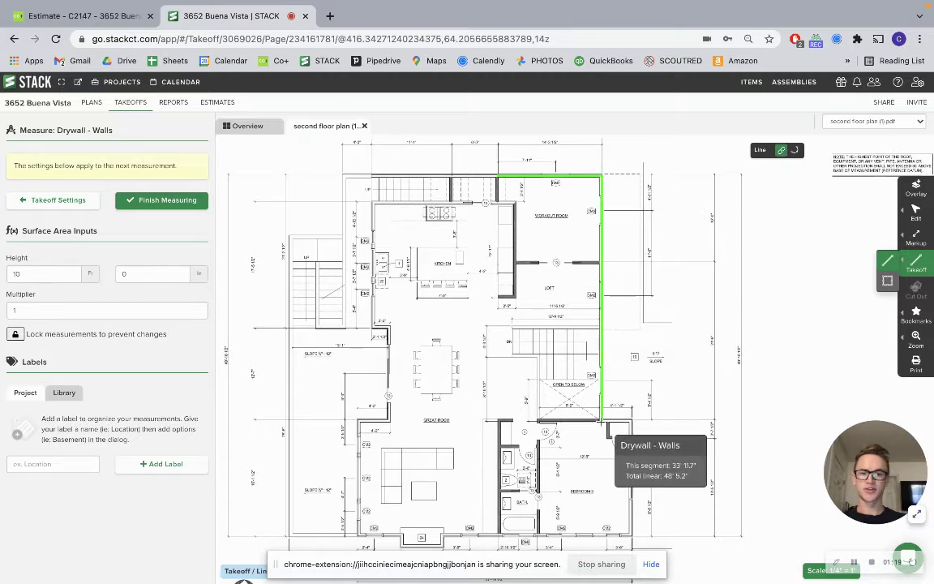
click(600, 420)
click(631, 420)
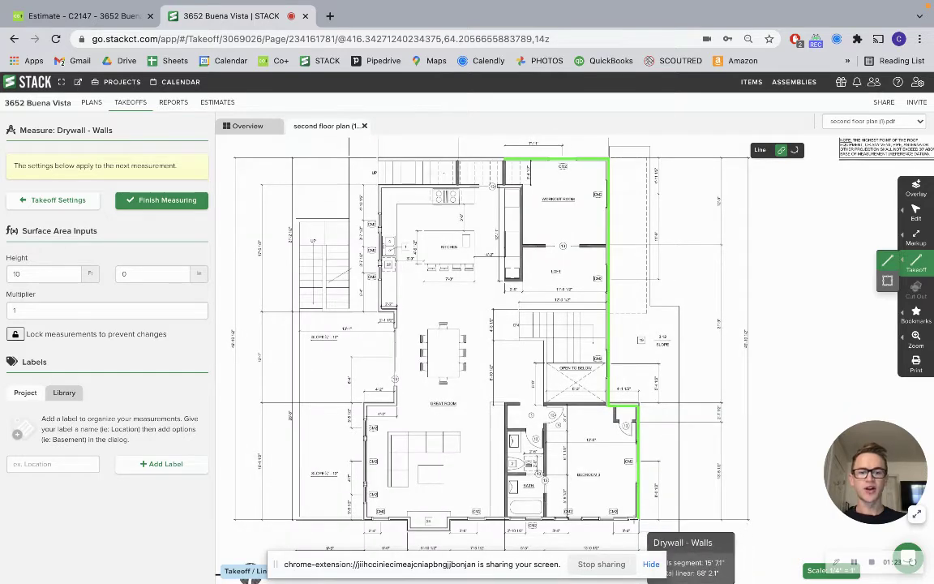
click(638, 517)
click(448, 519)
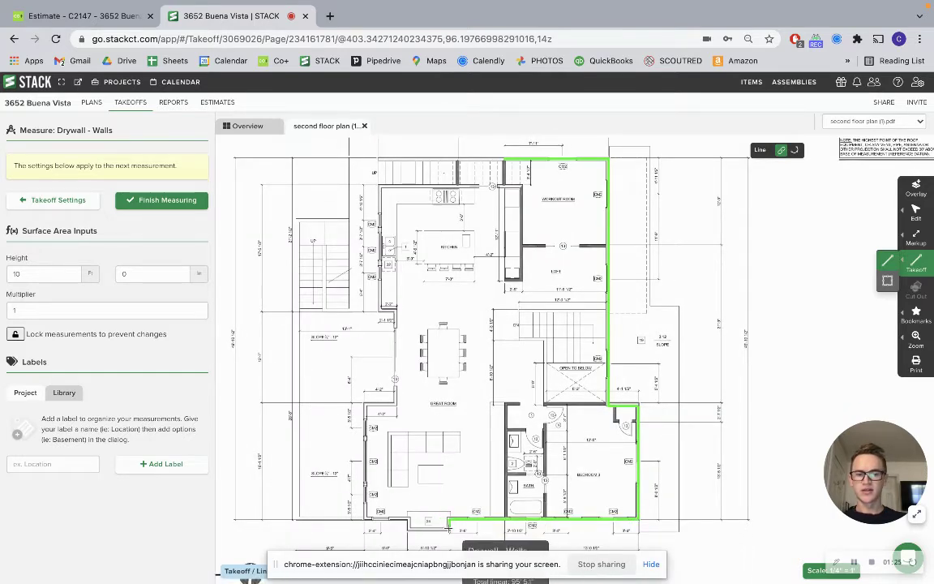
click(449, 525)
click(410, 525)
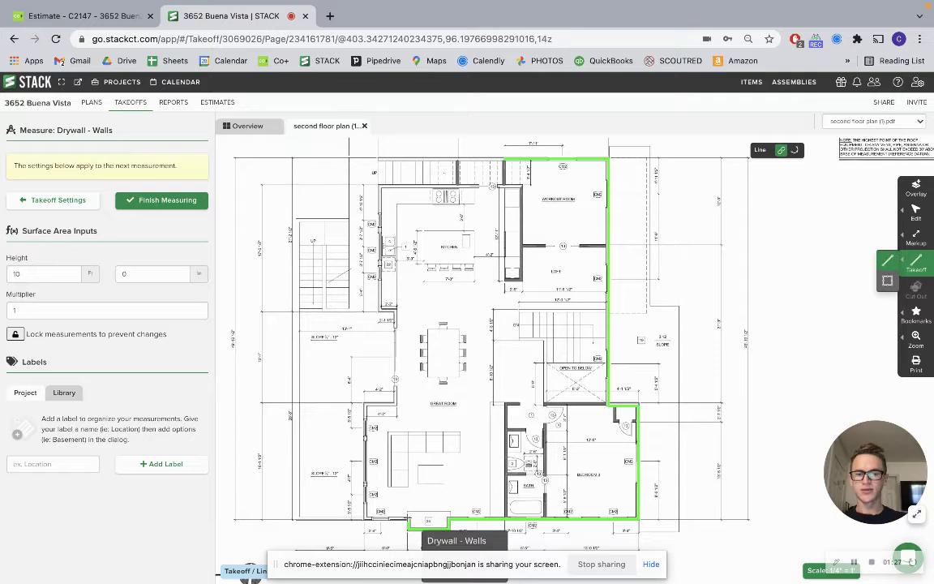
click(409, 519)
click(367, 519)
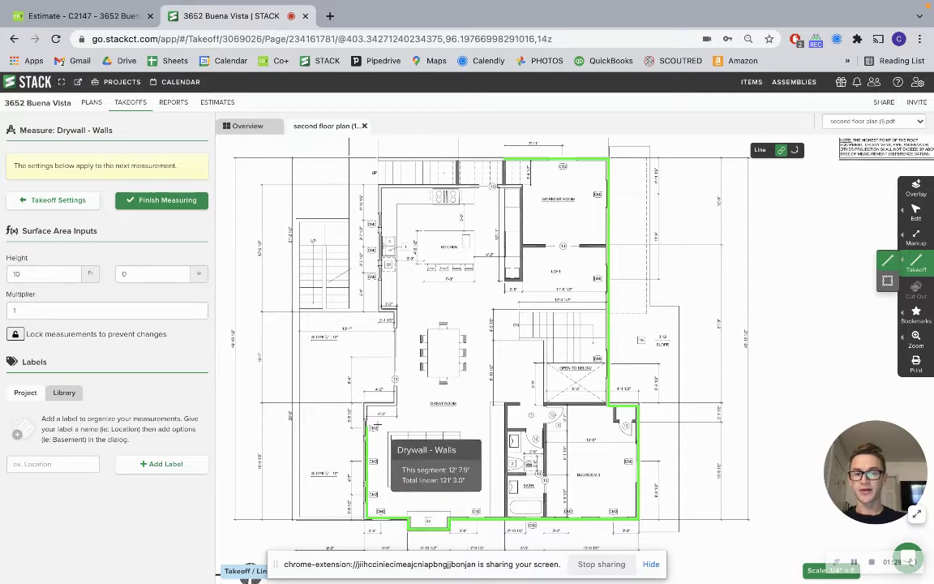
Continue the exterior wall trace up the great room and kitchen side and around the stair recess, closing it at the workout room corner
click(367, 403)
click(395, 403)
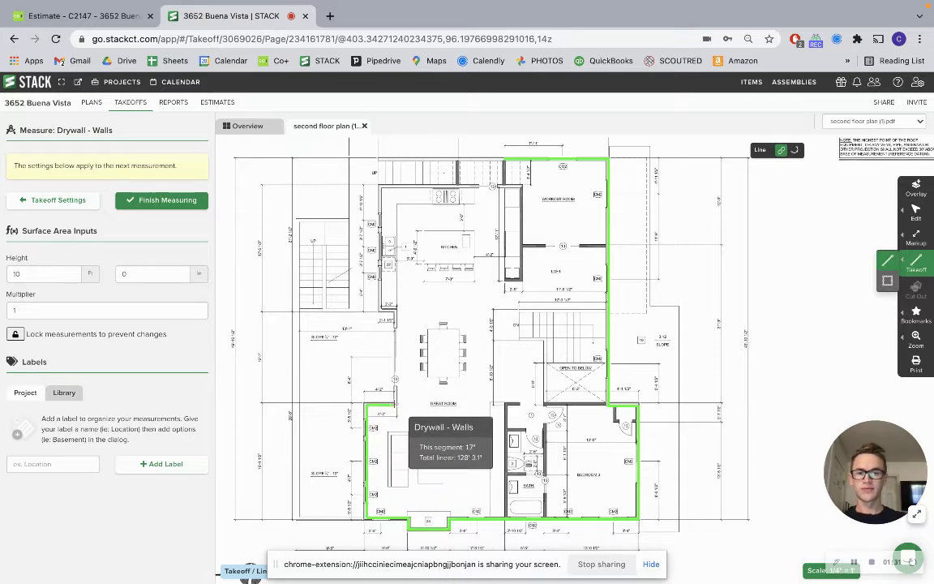
click(395, 311)
click(380, 311)
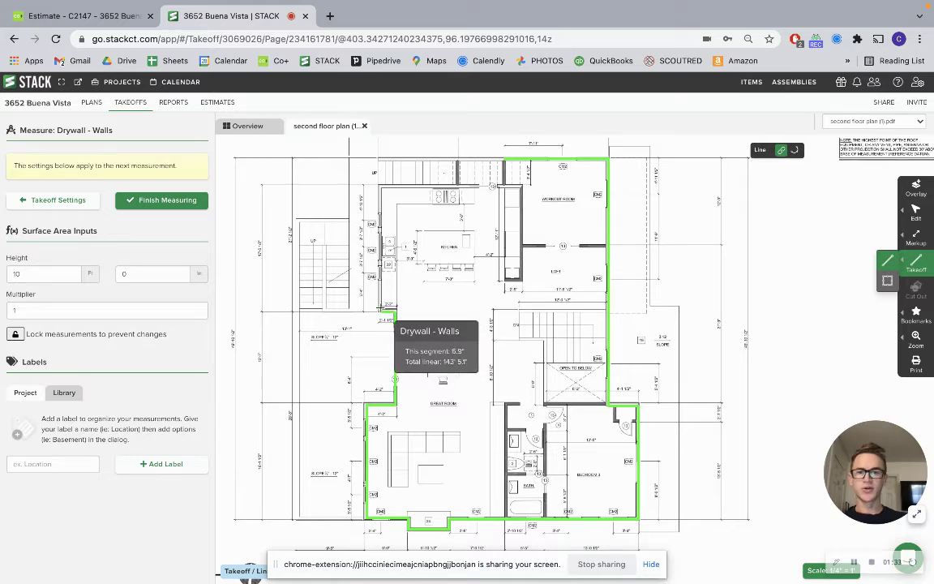
click(380, 187)
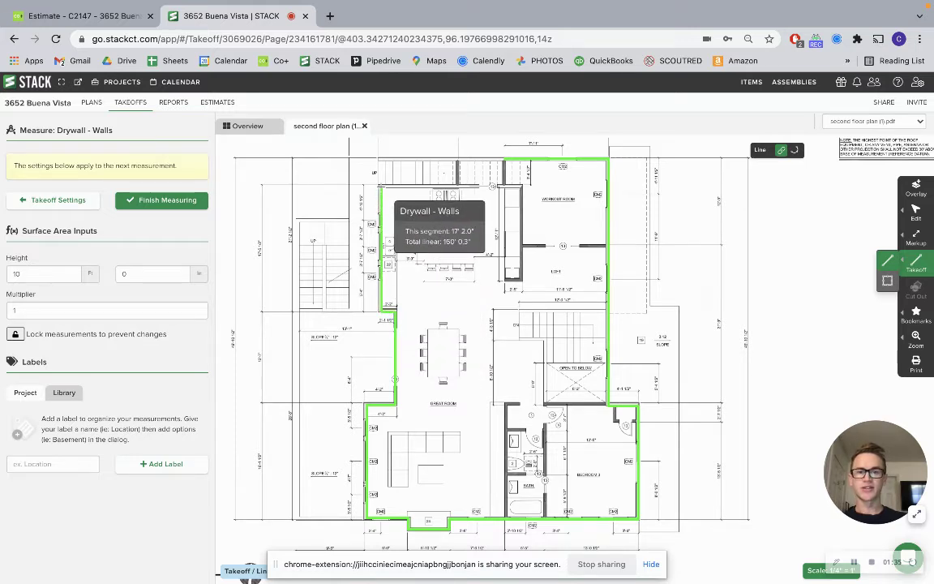
click(458, 187)
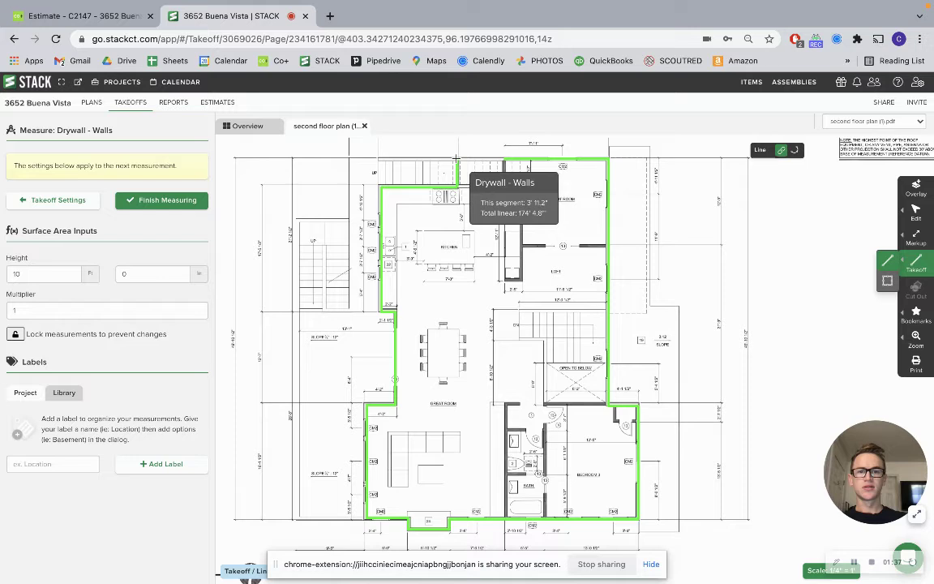
click(458, 158)
click(503, 158)
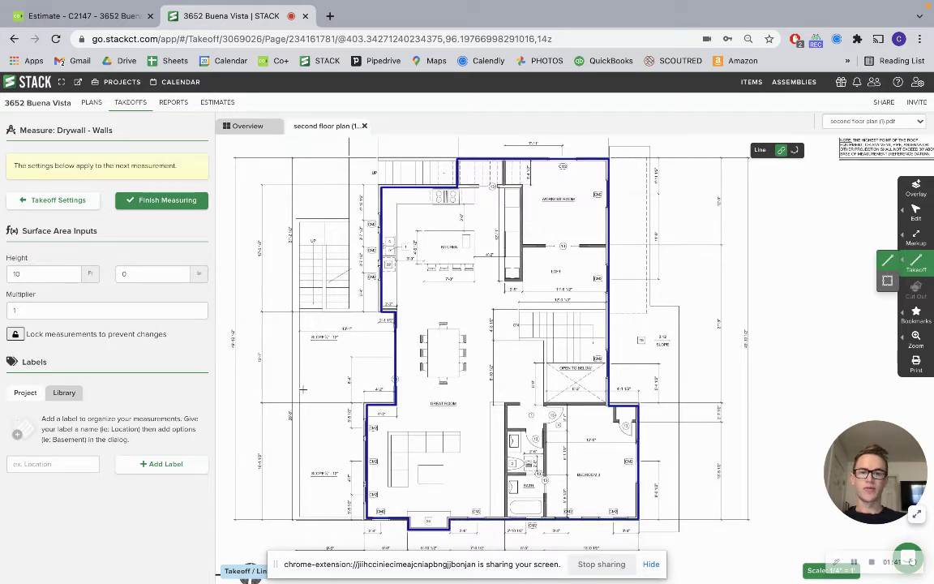
Set the multiplier to 2 and trace the interior walls beside the upper stairs and between the kitchen and the workout room and loft
click(47, 312)
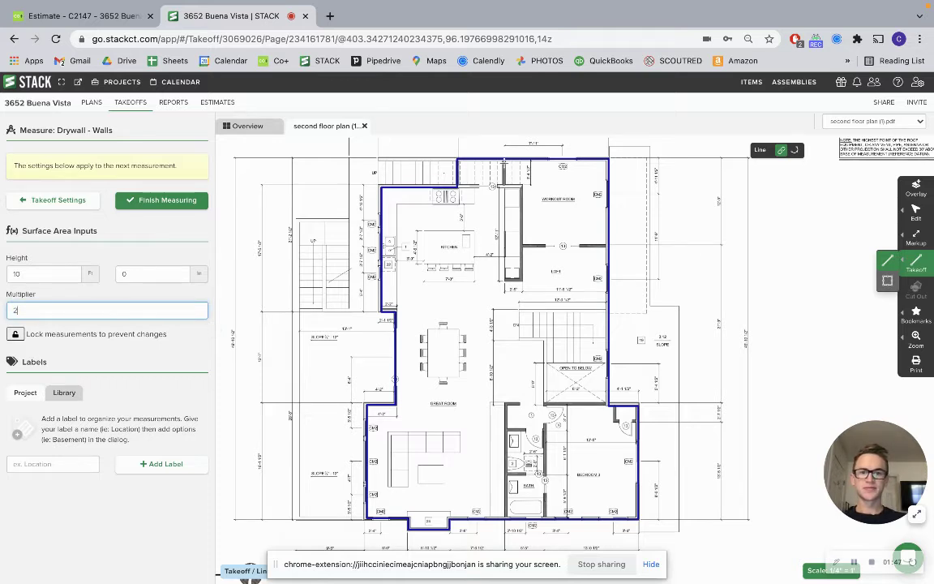
click(503, 159)
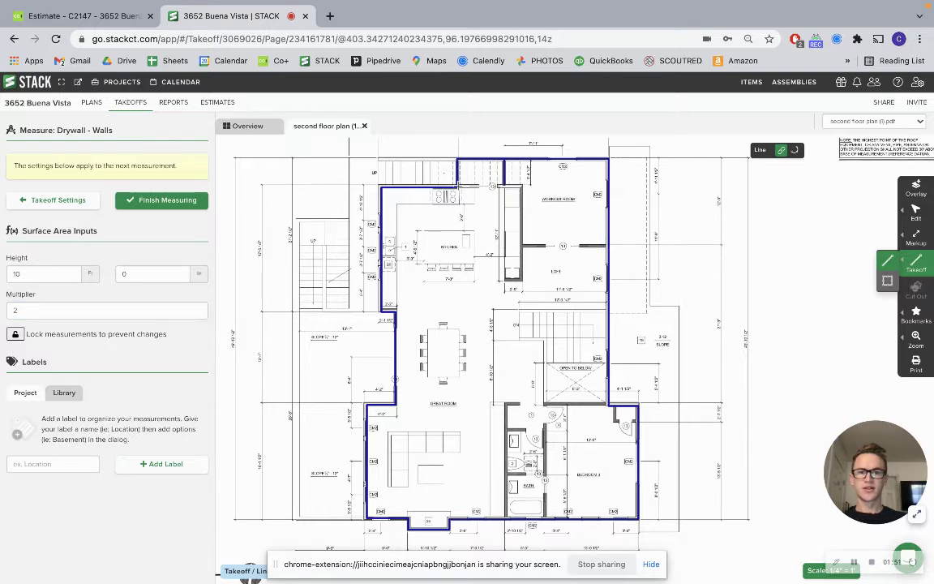
click(520, 187)
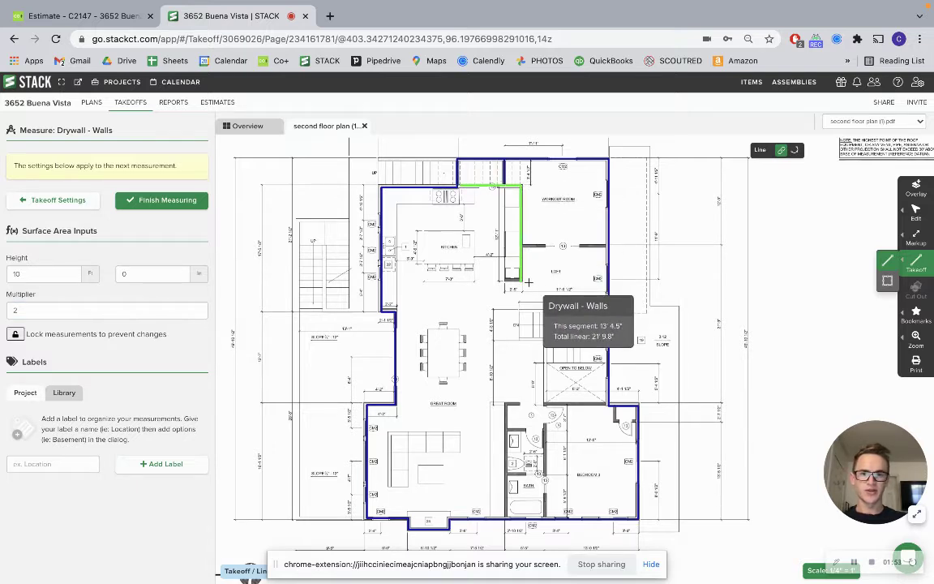
click(521, 282)
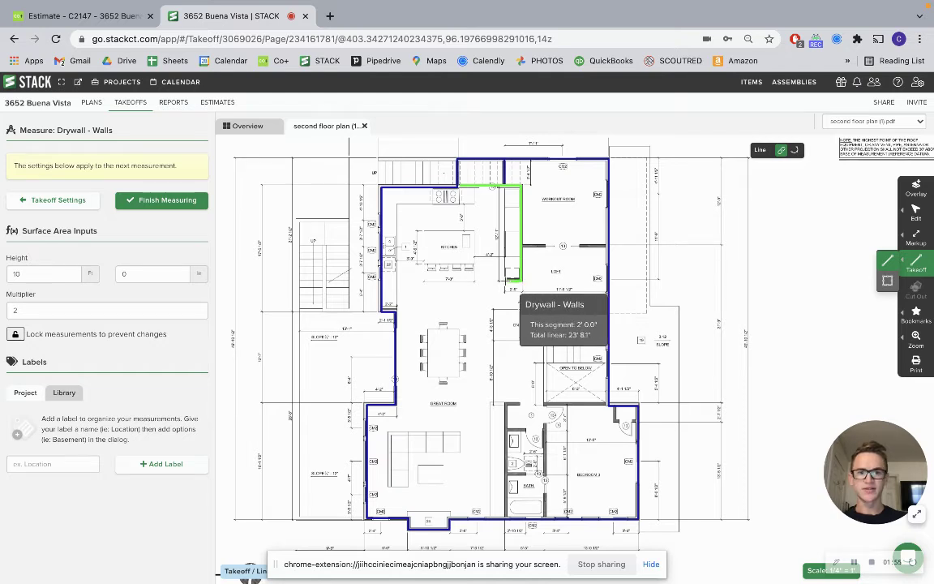
key(Escape)
Trace the partition wall between the workout room and the loft as a double-sided drywall measurement
click(525, 245)
click(589, 245)
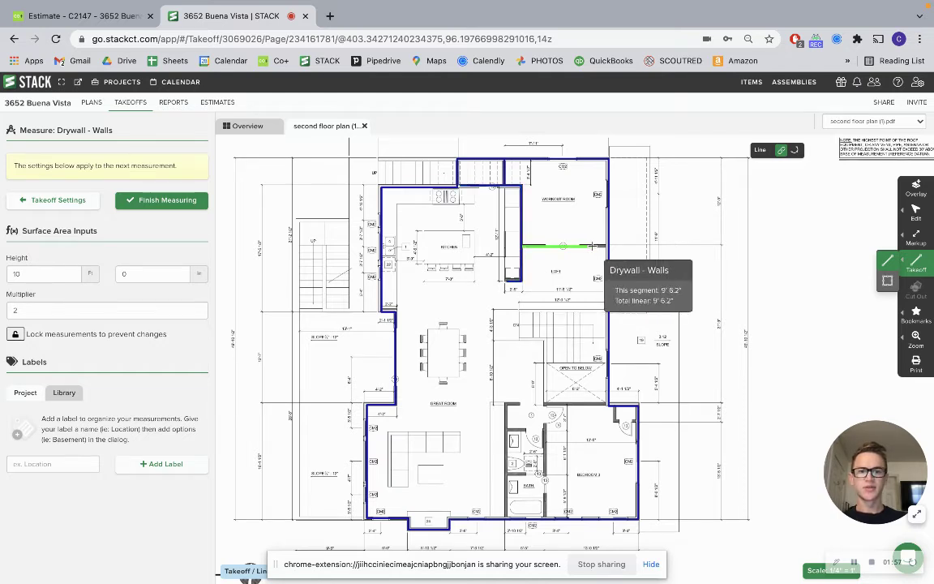
key(Escape)
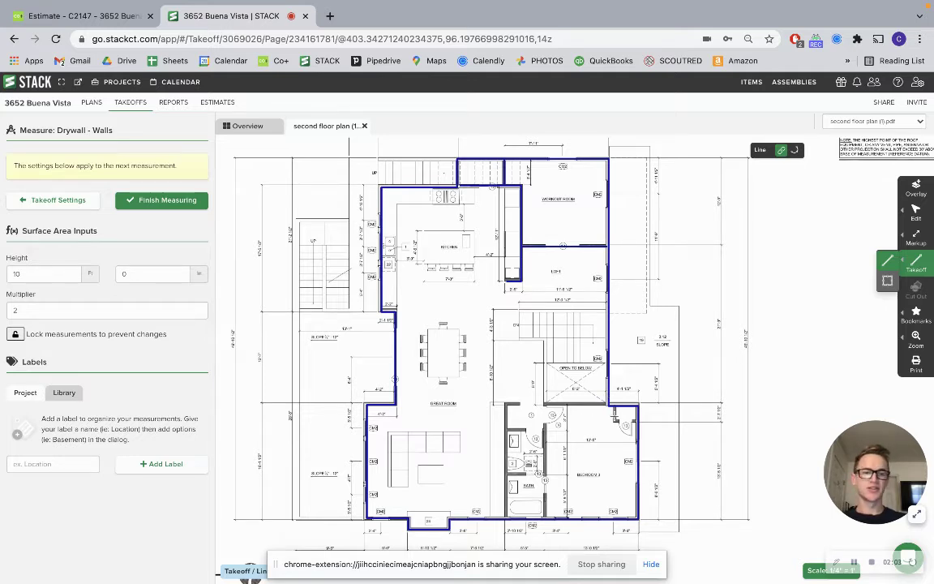
Trace the interior wall above the bedroom and bath, continuing down the great room side to the exterior wall
click(606, 403)
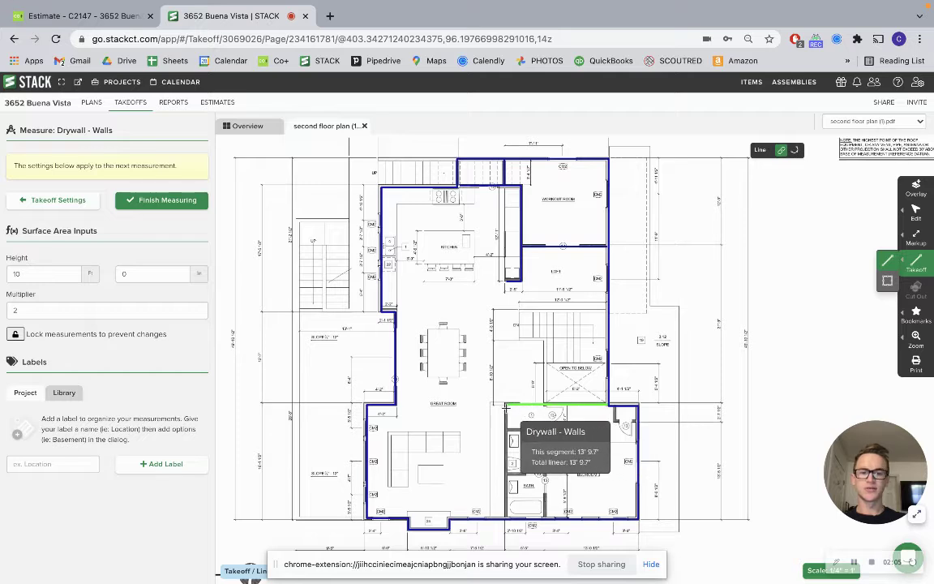
click(506, 403)
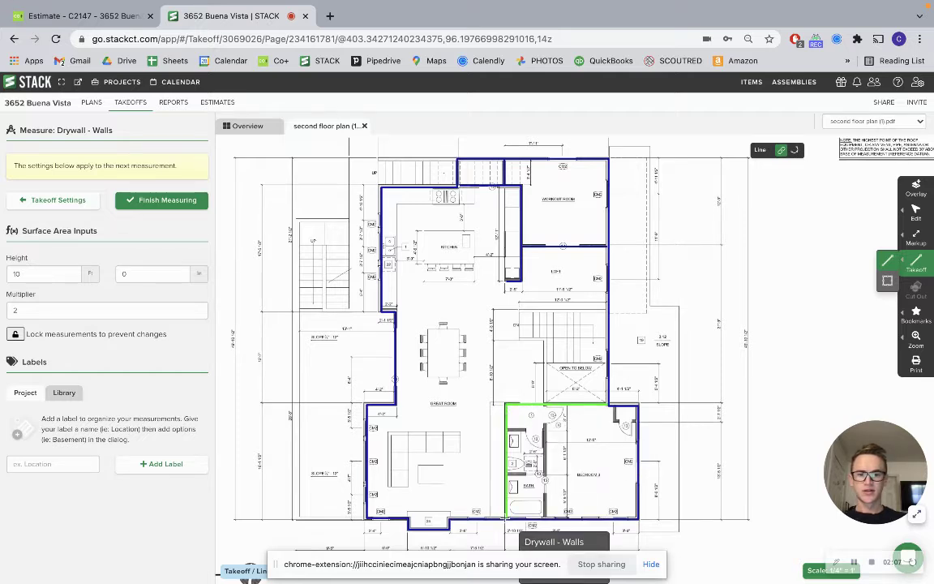
double_click(506, 516)
Trace the bath's upper wall, its wall facing the bedroom and the partition across the bath as double-sided drywall
click(506, 423)
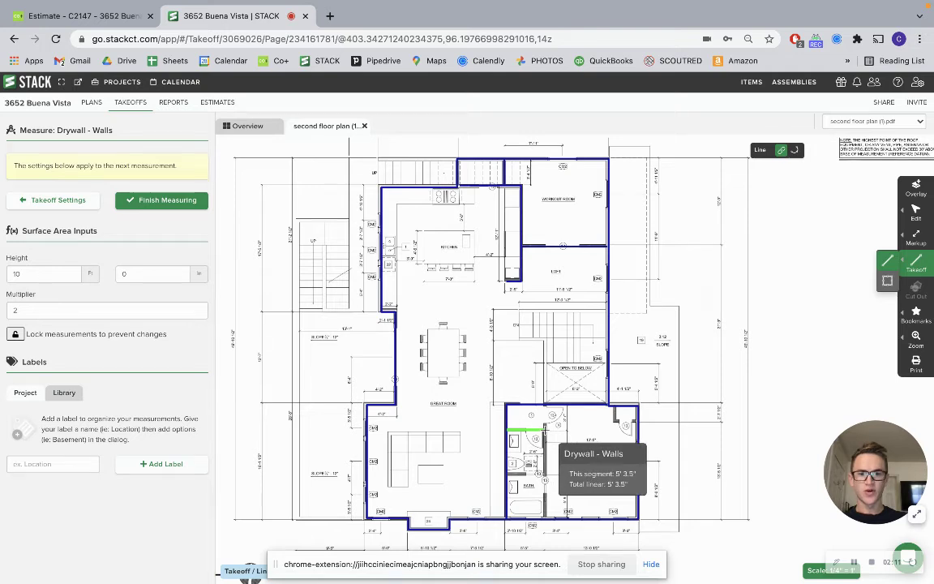
click(545, 430)
double_click(545, 517)
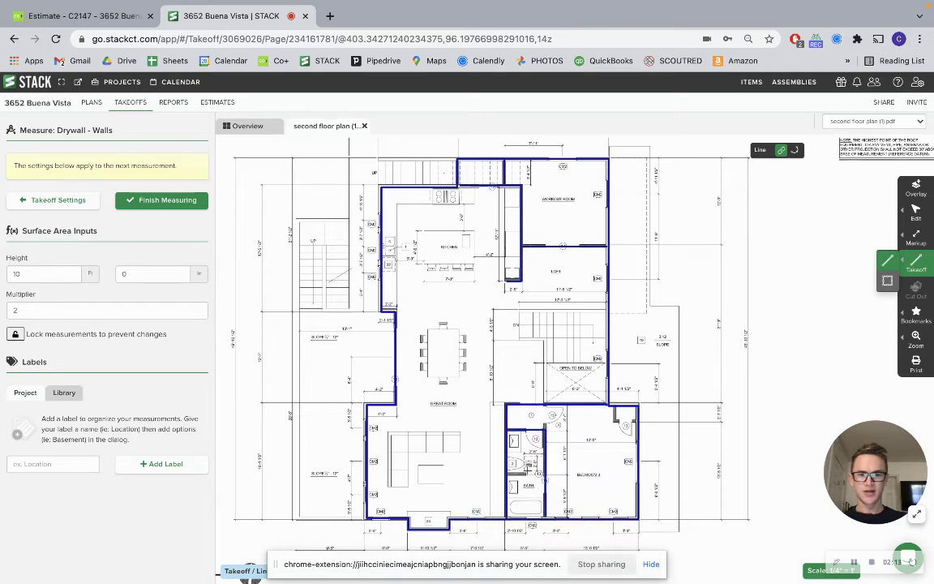
click(508, 474)
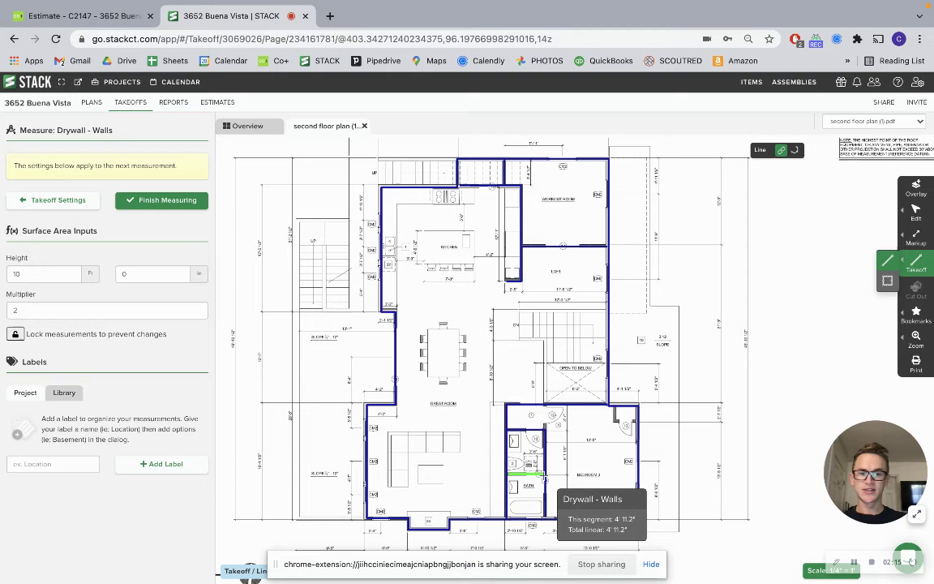
click(543, 474)
double_click(545, 478)
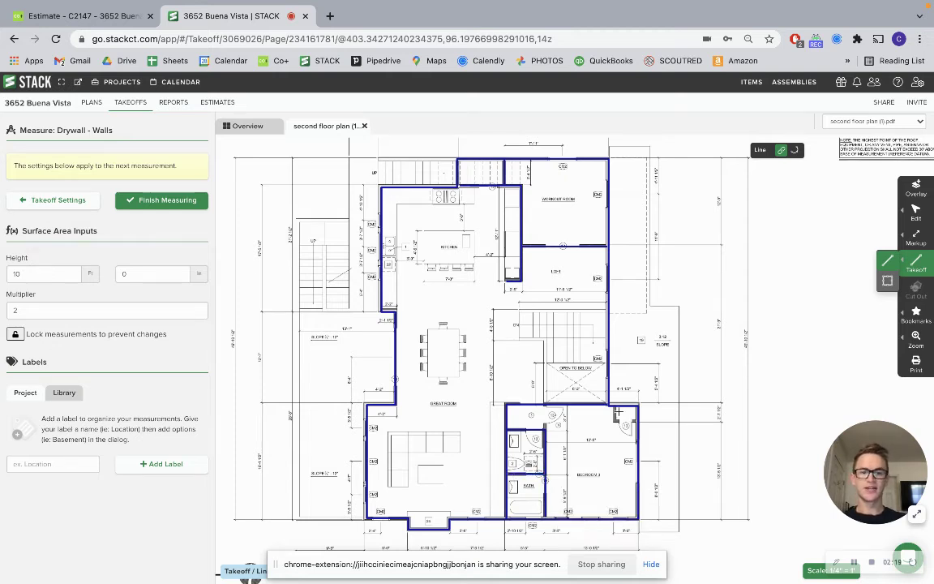
Trace the two walls of the small closet in the bedroom's upper exterior corner as double-sided drywall
click(615, 408)
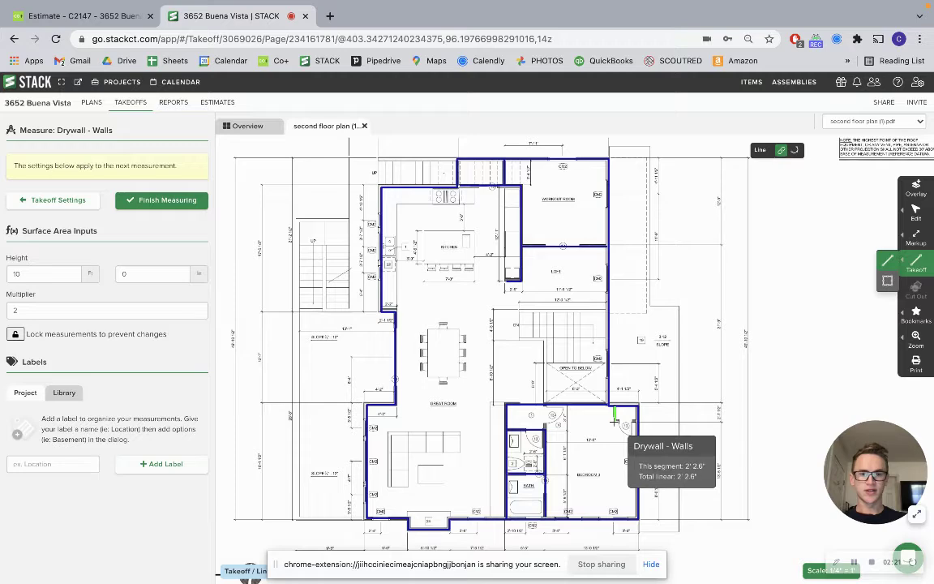
click(615, 422)
double_click(637, 422)
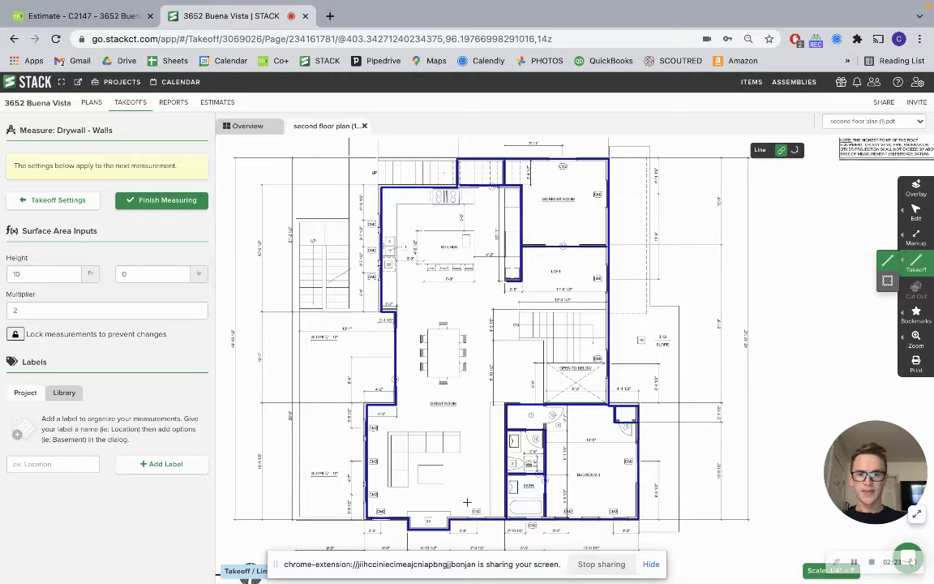
Trace the walls beside the open-to-below area and between the loft and stairs, completing the Drywall - Walls measurement
drag(552, 319, 544, 353)
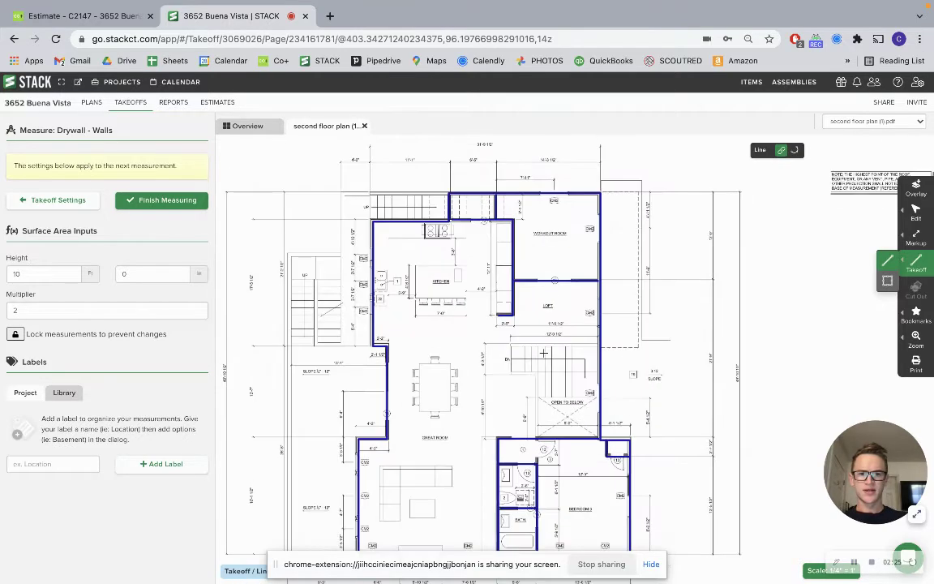
click(536, 439)
click(536, 374)
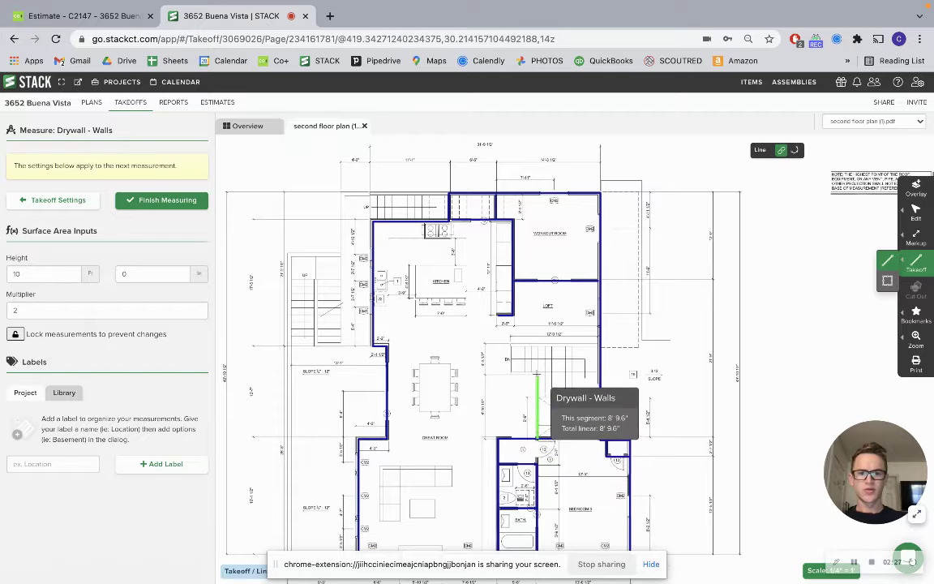
double_click(510, 374)
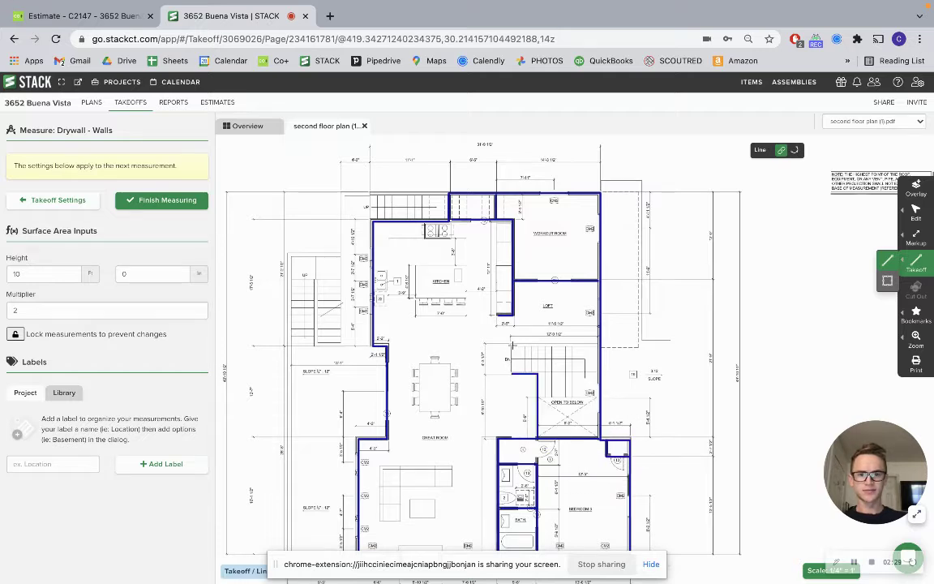
click(510, 343)
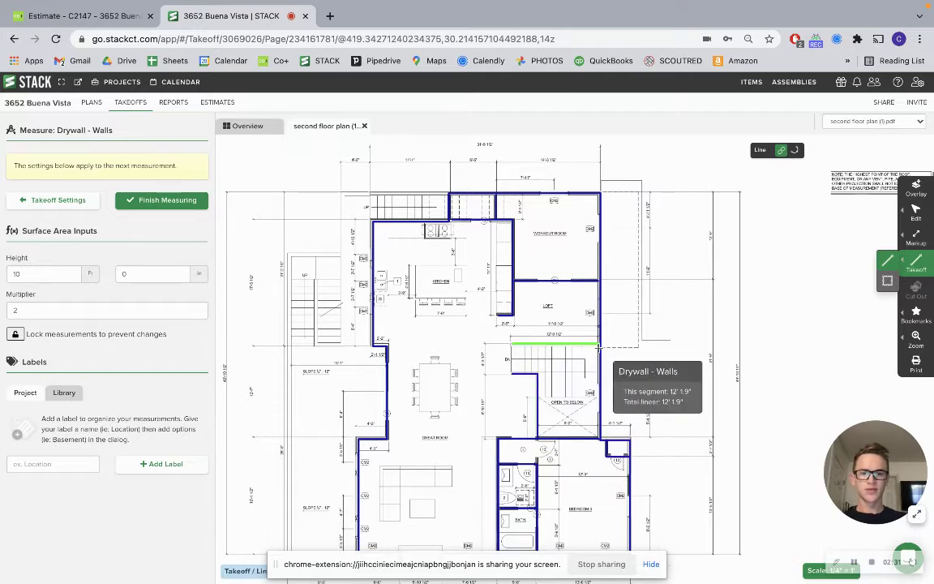
double_click(598, 344)
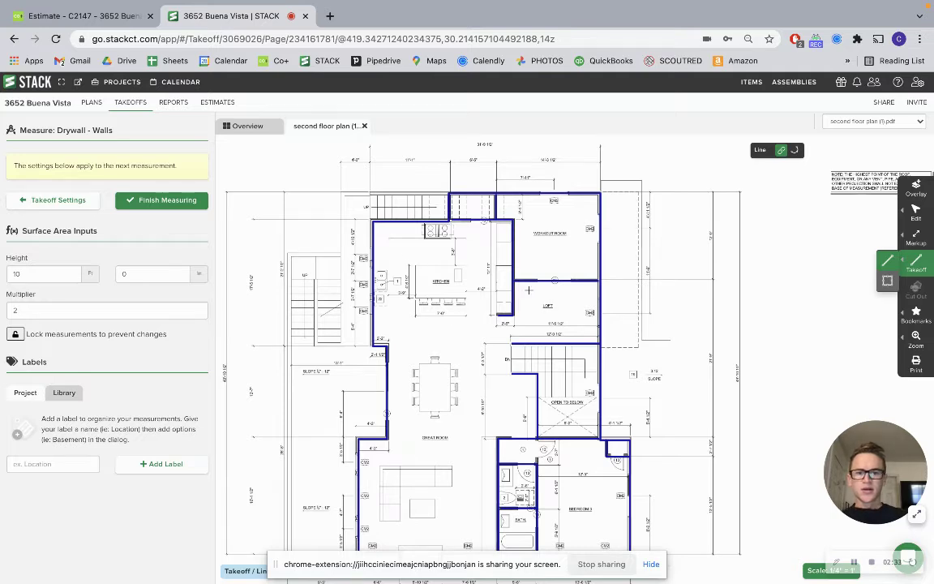
drag(417, 384, 423, 351)
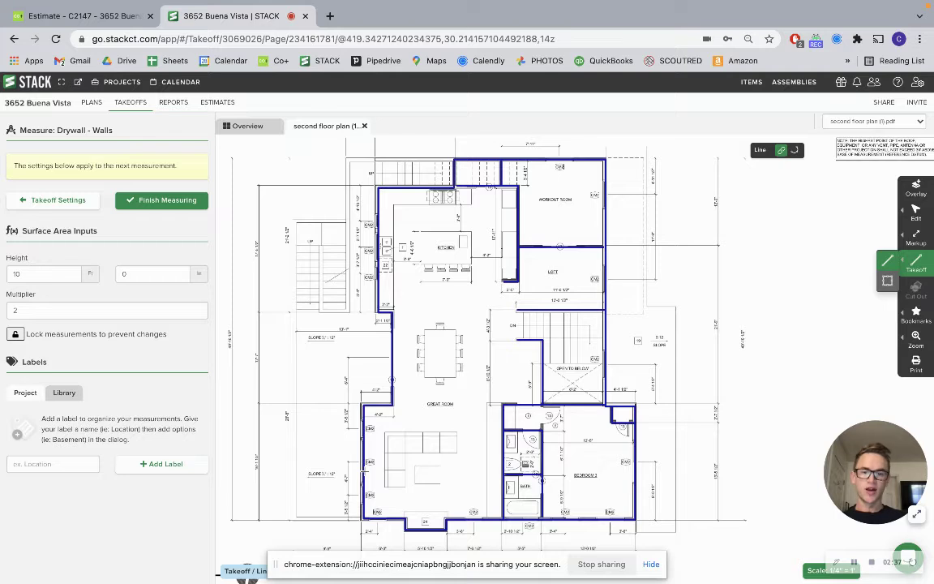
click(150, 201)
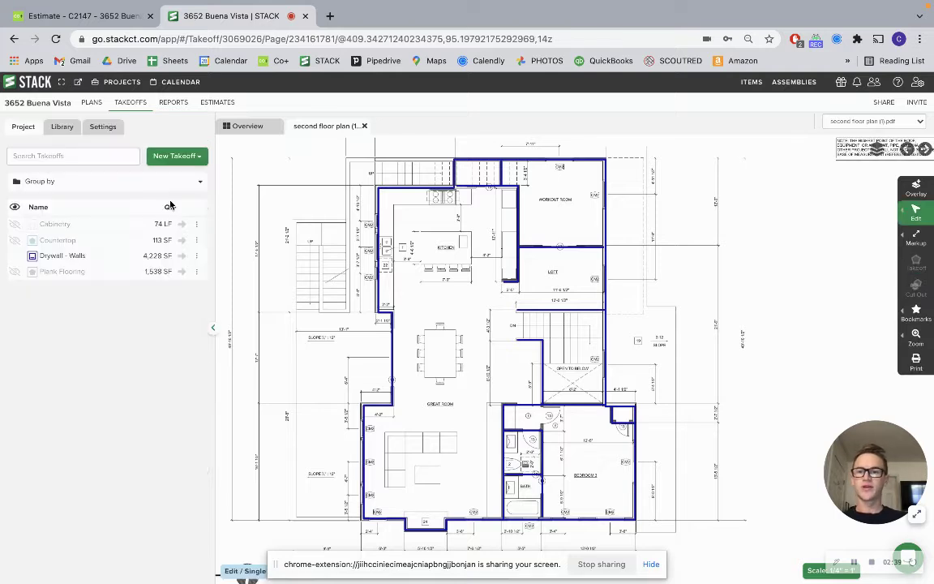
Create an area takeoff named Drywall - Ceilings and start measuring it
click(177, 156)
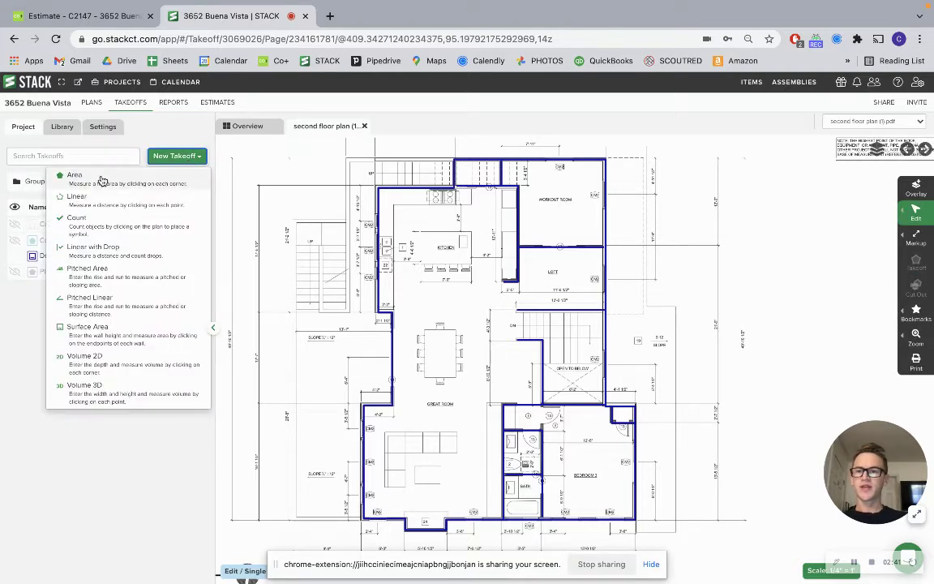
click(101, 180)
click(55, 168)
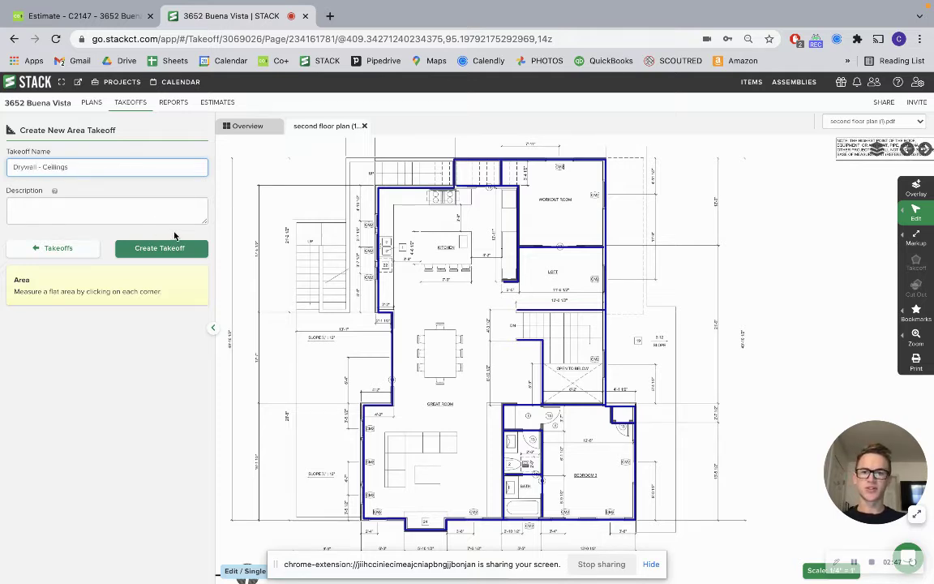
click(157, 250)
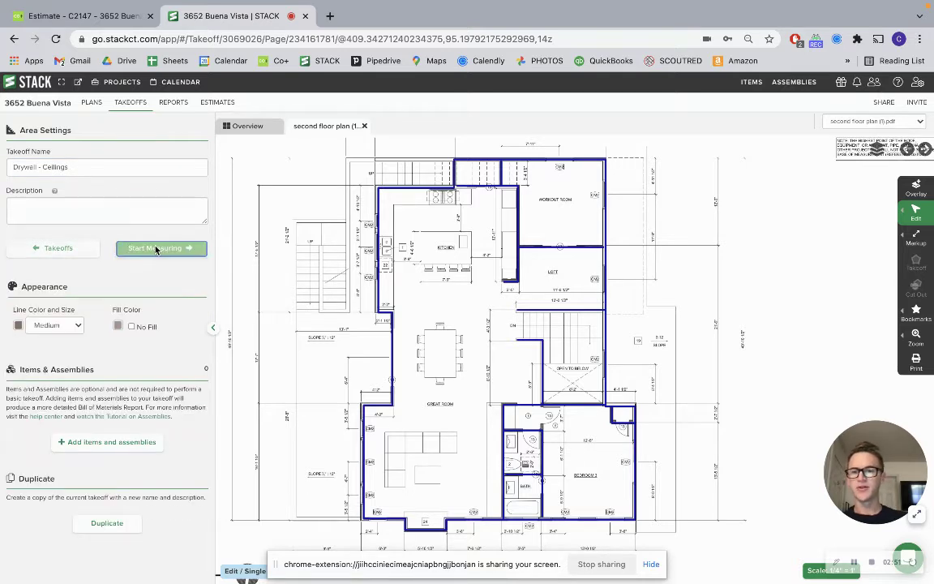
click(156, 250)
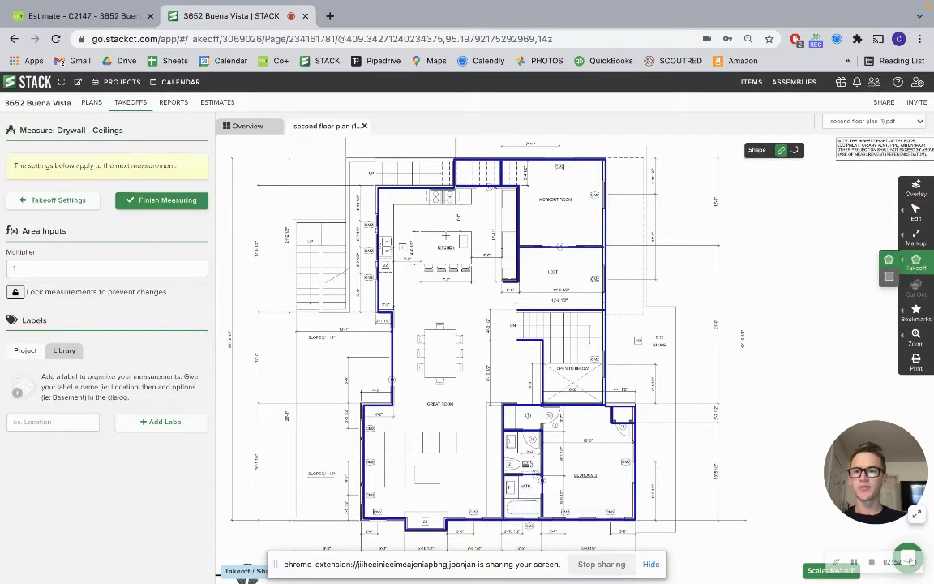
Outline the ceiling area from the kitchen's outer upper corner, around the workout room and stairs, to the bedroom's lower exterior corner
click(376, 187)
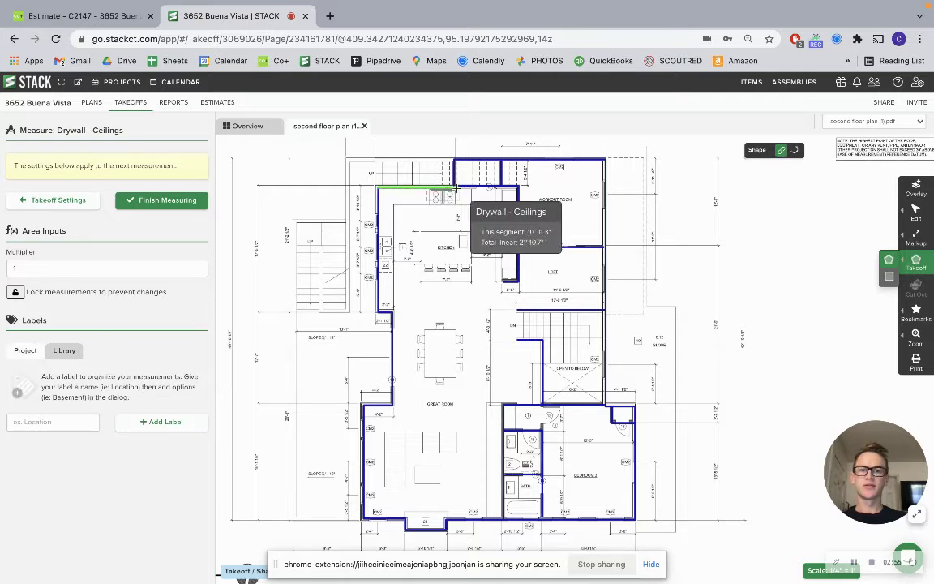
click(454, 188)
click(454, 160)
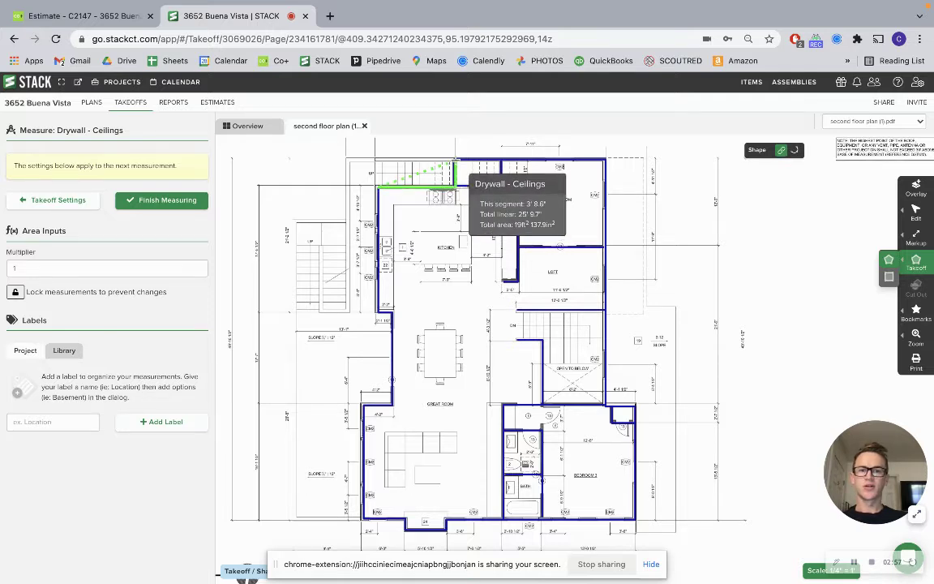
click(604, 159)
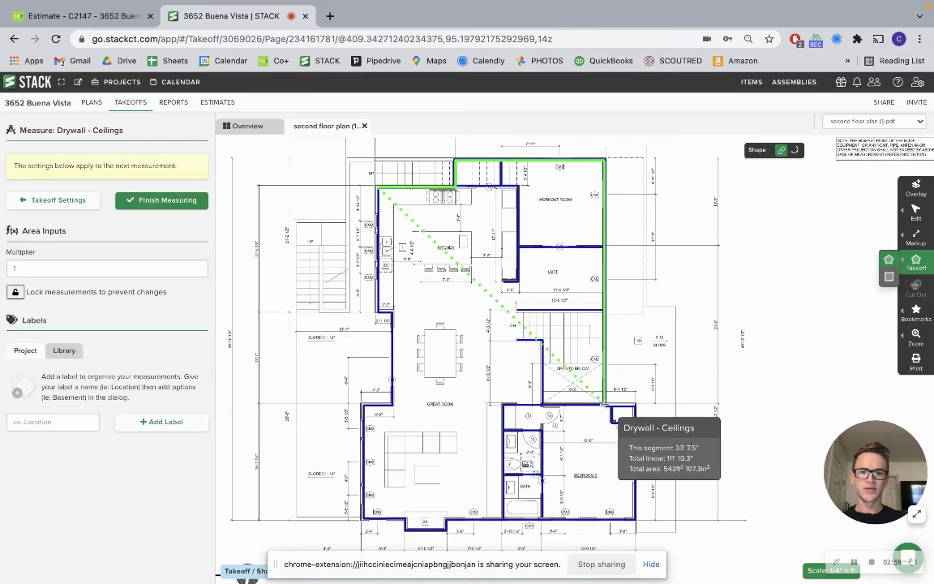
click(604, 405)
click(636, 404)
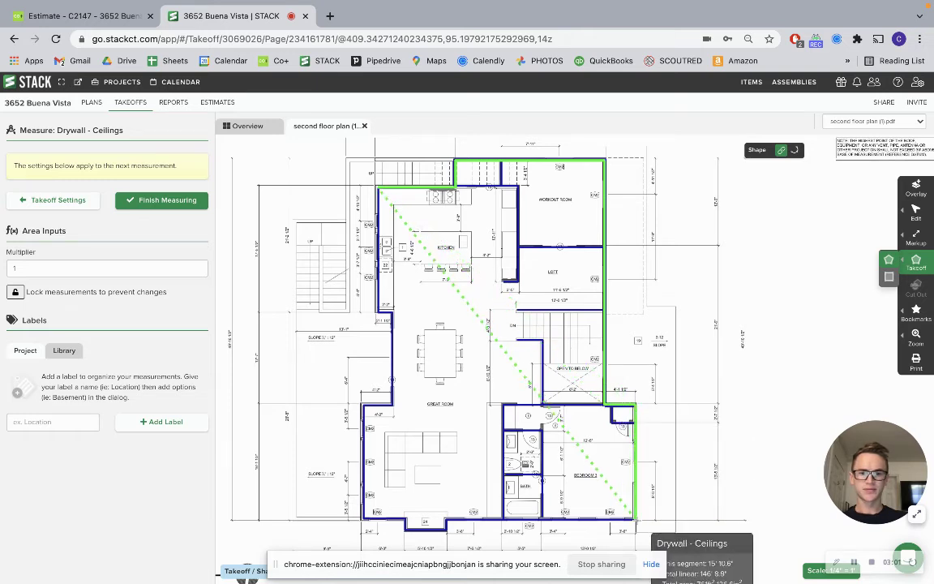
click(636, 517)
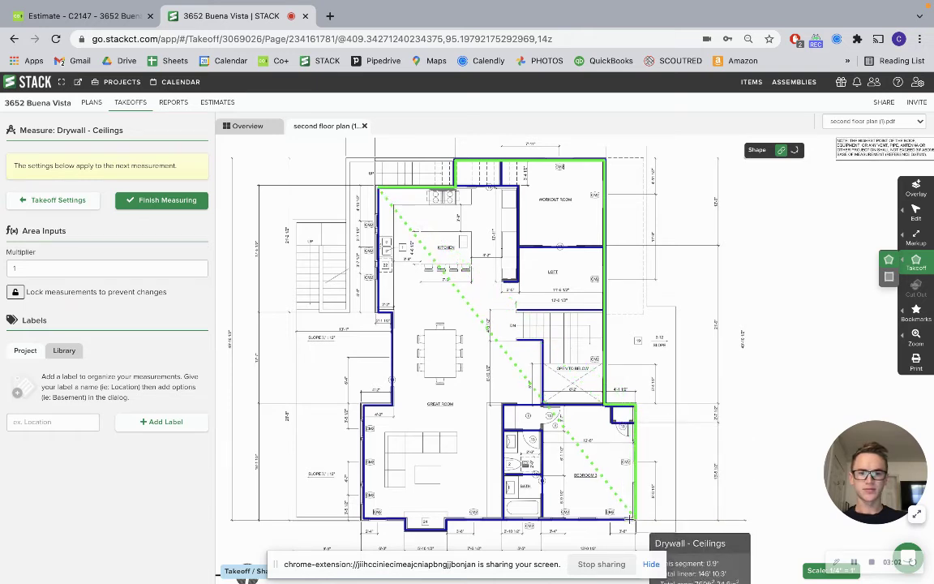
Continue the ceiling outline along the lower exterior wall and up the great room side, closing it at the kitchen and finishing the measurement
click(447, 519)
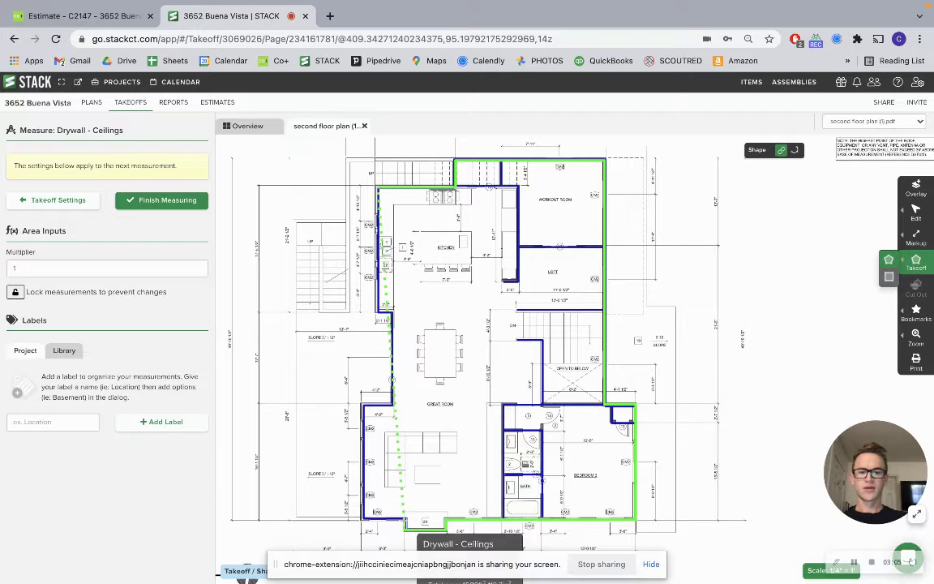
click(362, 519)
click(362, 405)
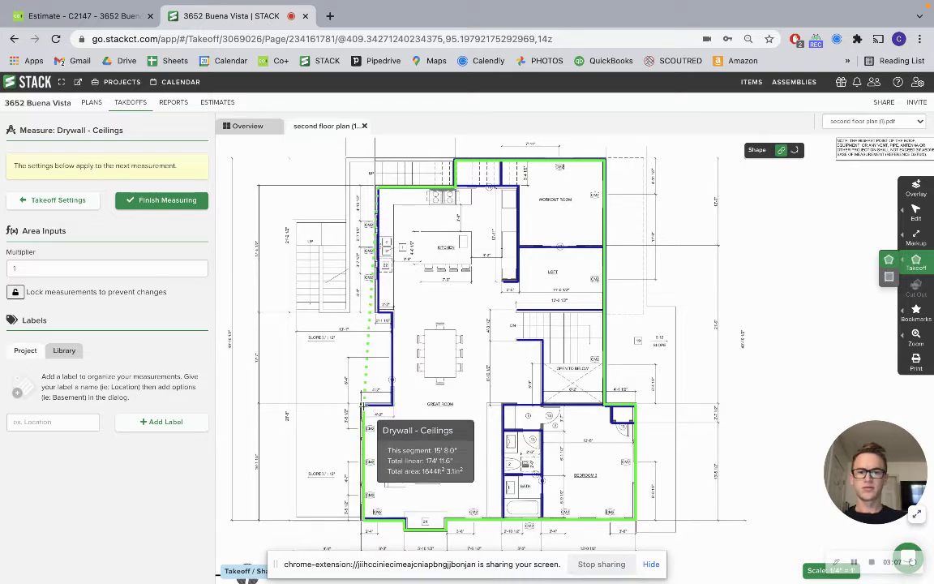
click(391, 404)
click(392, 312)
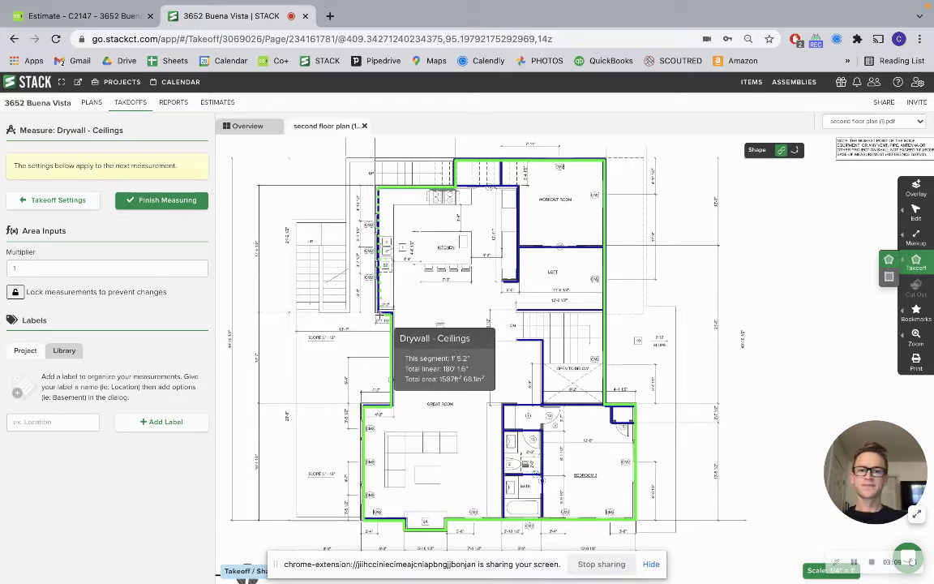
double_click(377, 312)
click(157, 200)
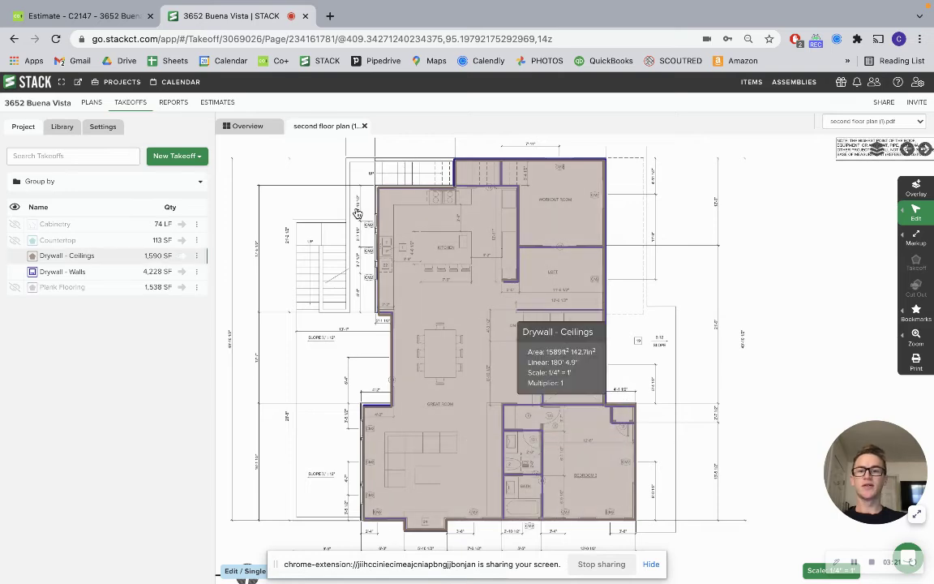
Switch to the CoConstruct estimate and expand the 15.02 Drywall item under 15 Insulation and Drywall
click(84, 18)
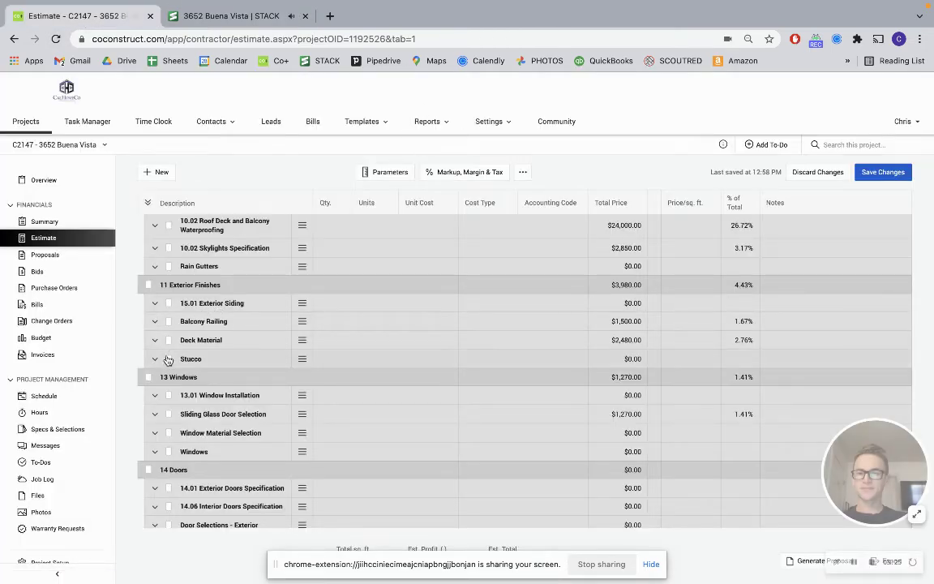
scroll(168, 363, up, 5)
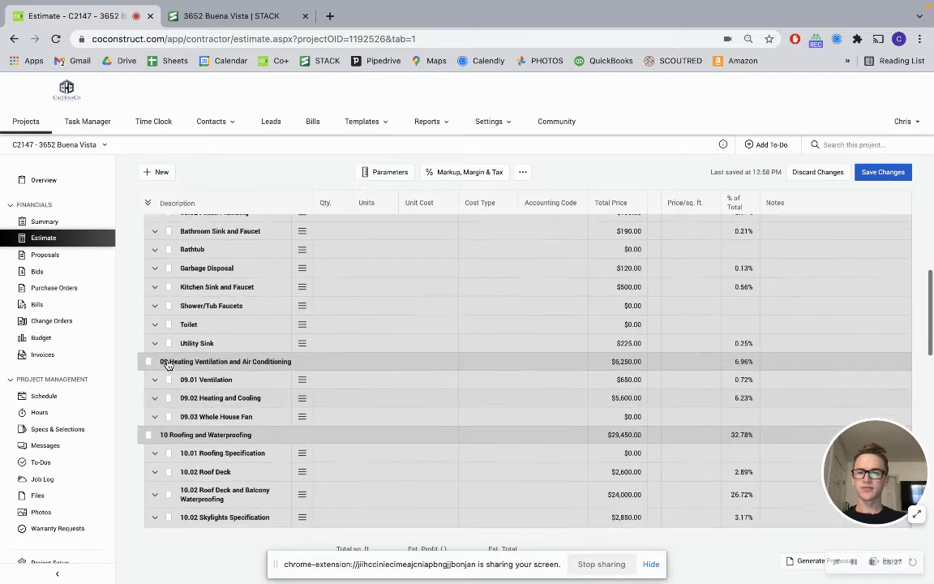
scroll(168, 364, down, 10)
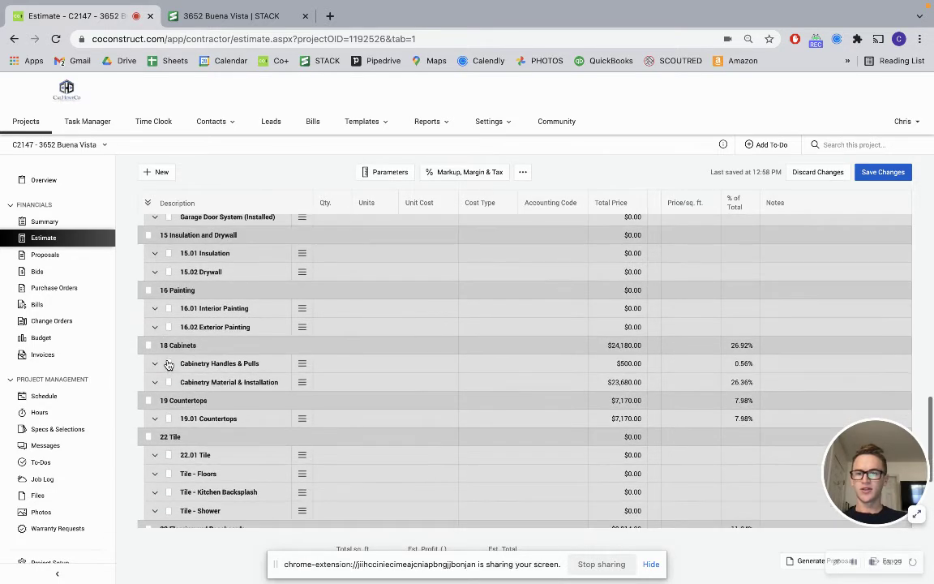
scroll(168, 364, down, 1)
scroll(168, 364, up, 4)
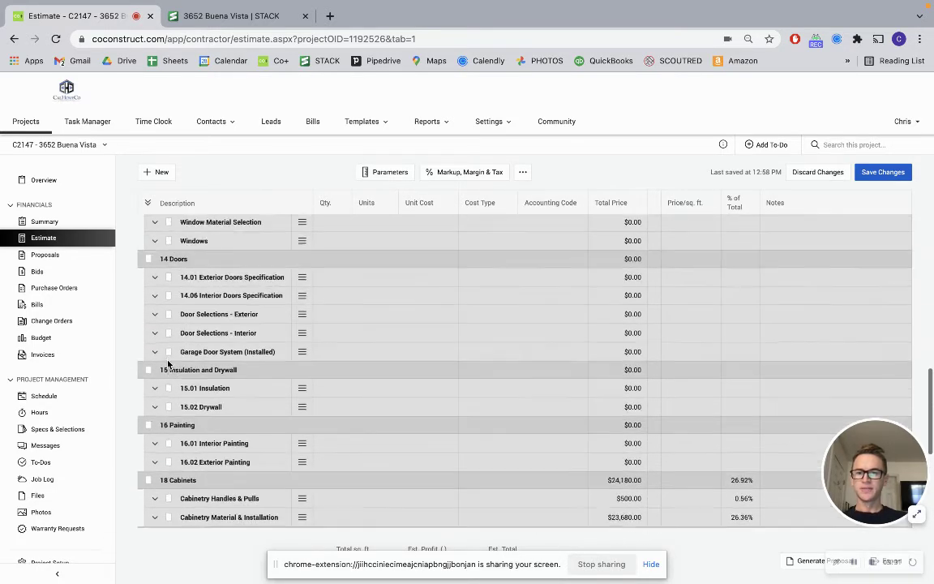
click(155, 407)
scroll(344, 364, down, 1)
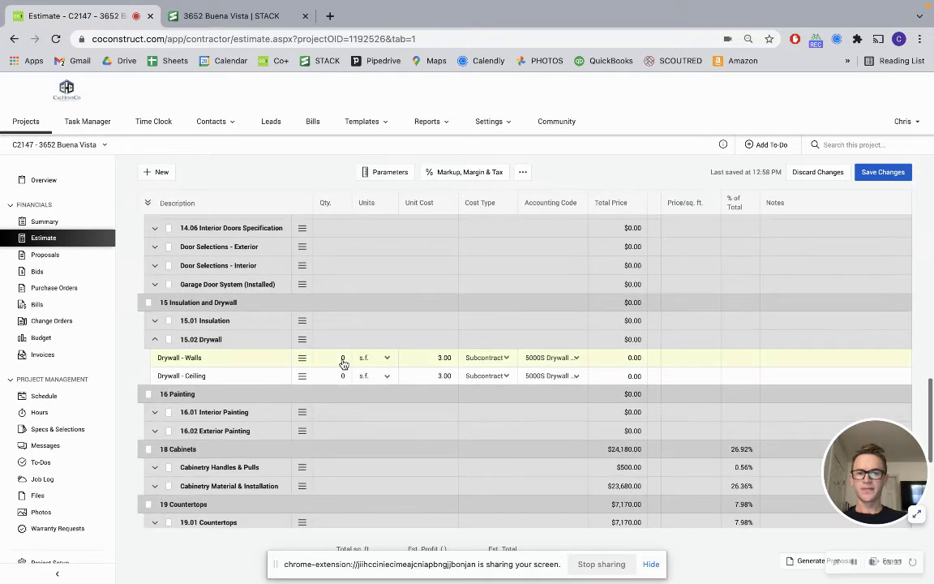
Check the Drywall - Walls takeoff in STACK and set the estimate's Drywall - Walls quantity to 4230 s.f
click(343, 362)
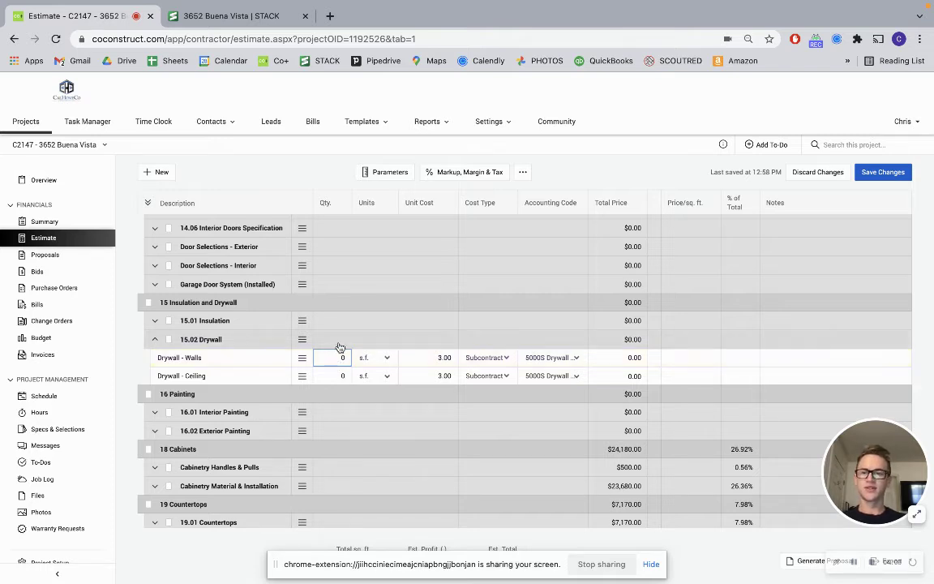
click(204, 15)
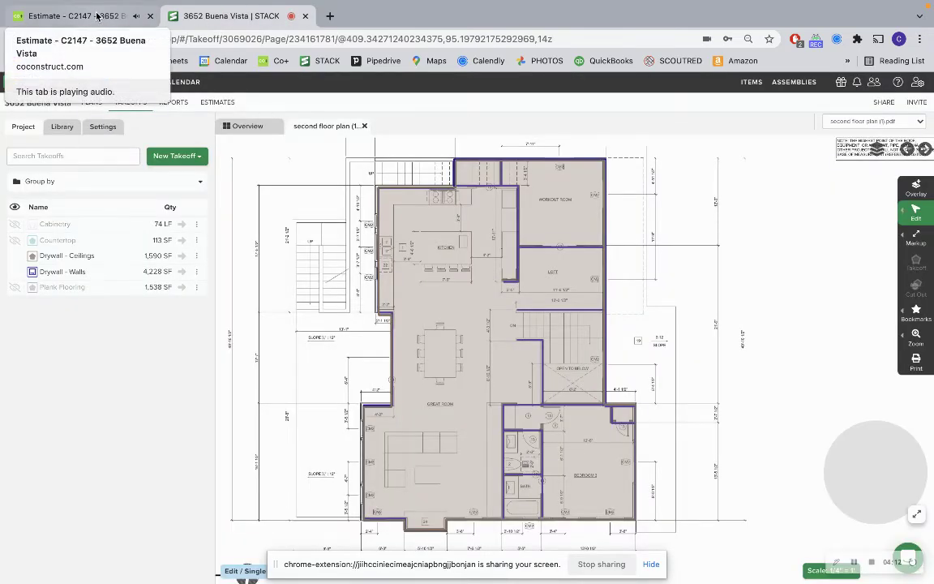
click(97, 16)
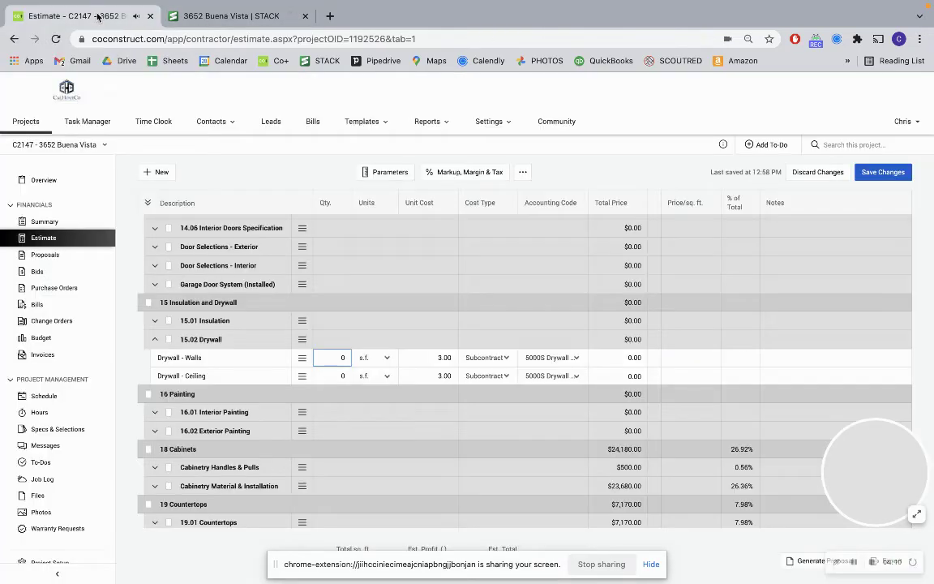
click(327, 363)
text(4230)
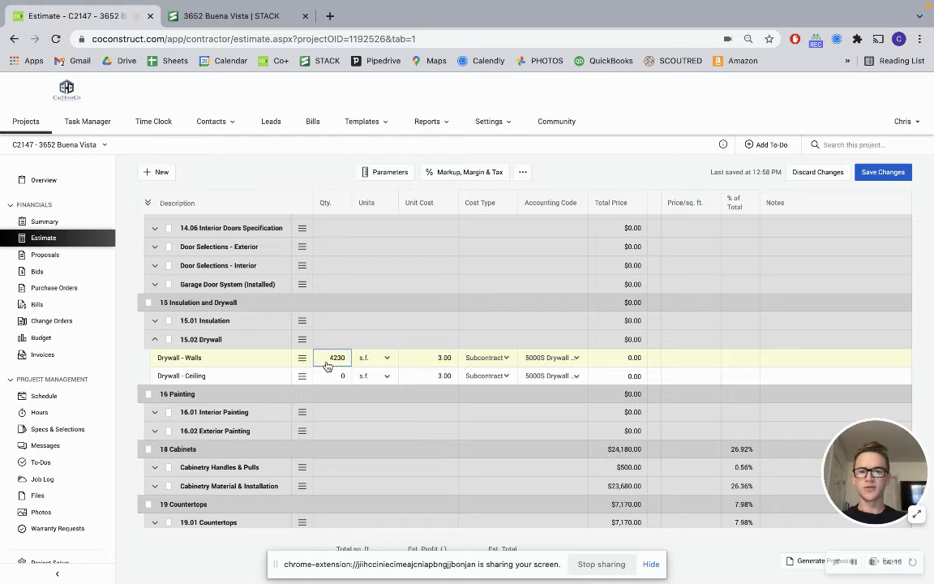
Check the Drywall - Ceilings takeoff in STACK, set the estimate's Drywall - Ceiling quantity to 1600 s.f., and collapse 15.02 Drywall
key(Tab)
click(339, 376)
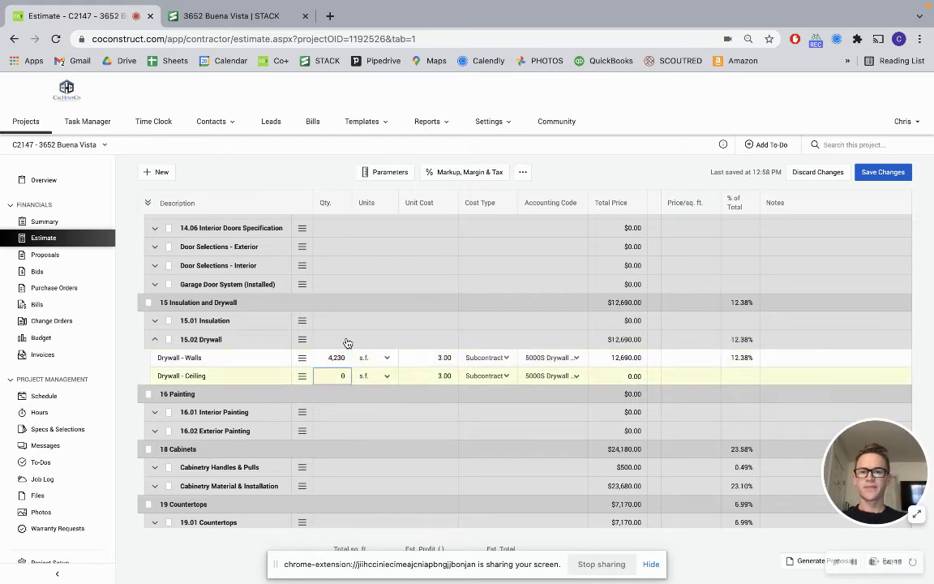
click(214, 17)
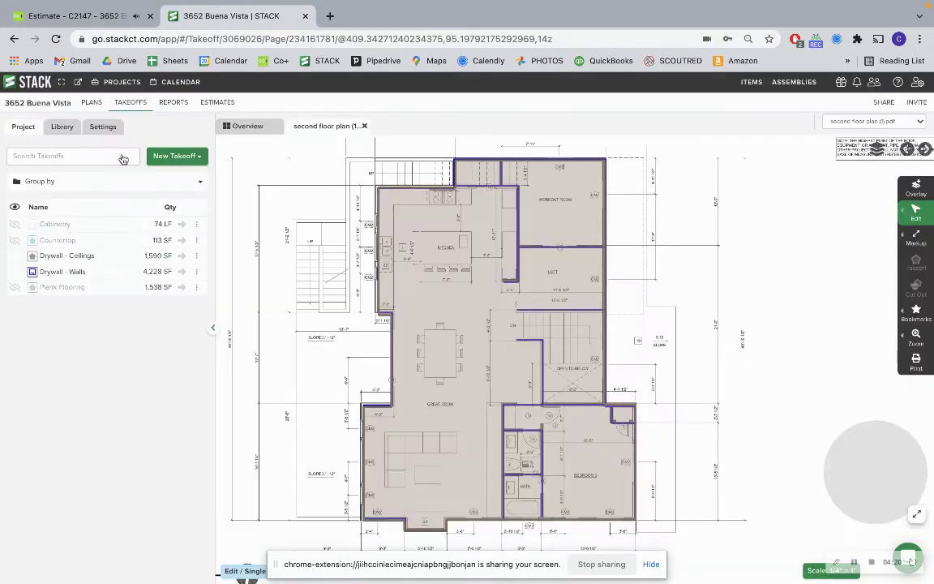
click(96, 13)
text(1600)
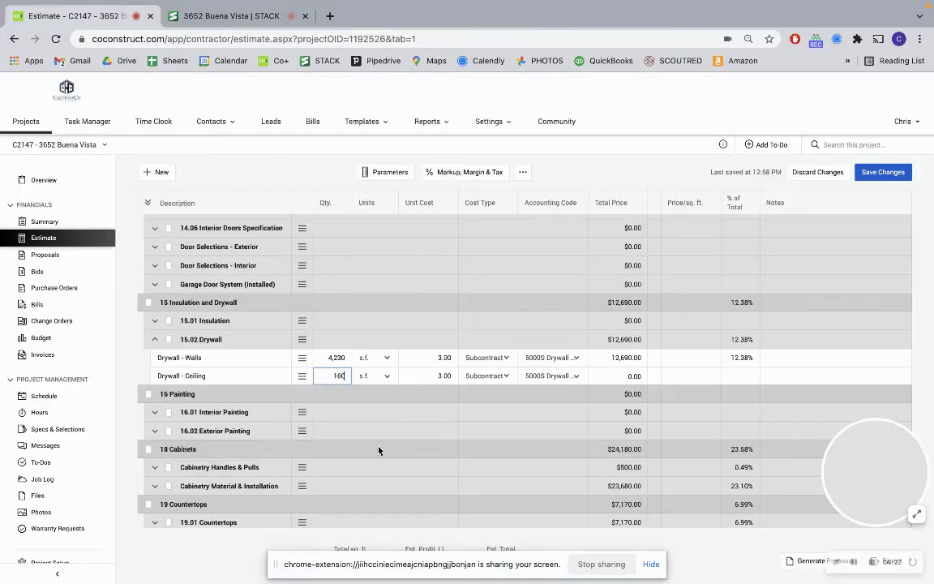
key(Tab)
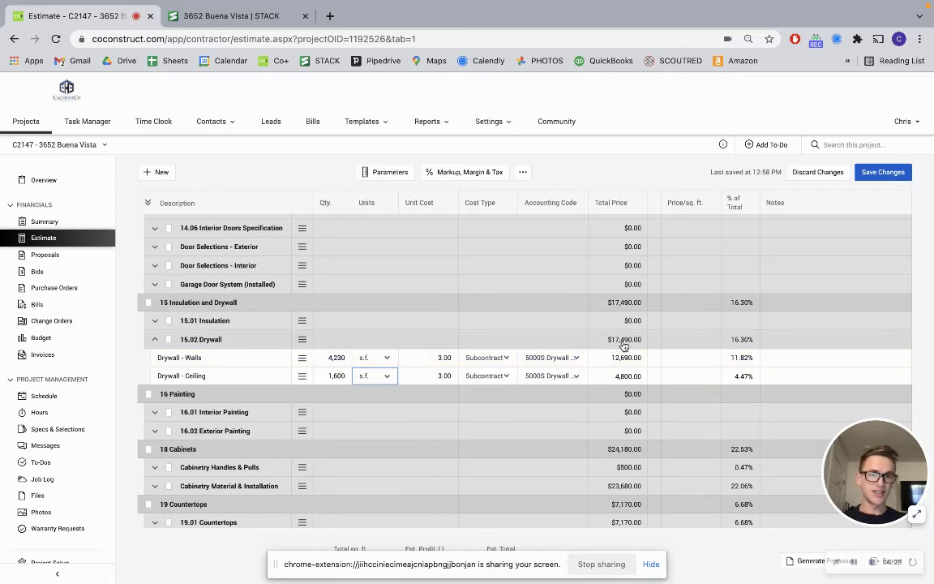
click(155, 340)
Find the baseboard items under 23.01 Flooring and Baseboard Installation, and check the Drywall - Walls takeoff in STACK against the wall height in the elevations PDF
scroll(161, 387, down, 1)
scroll(160, 390, down, 2)
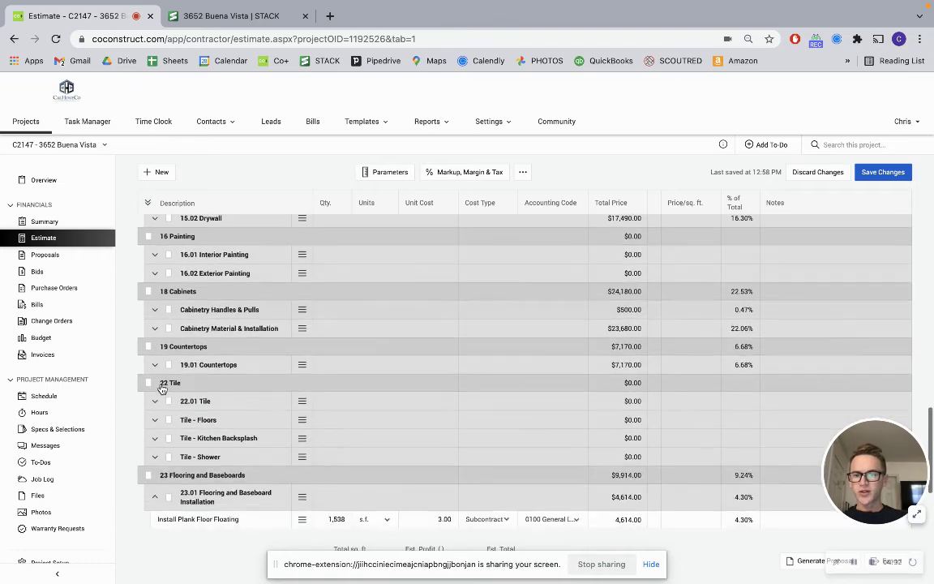
scroll(161, 389, down, 2)
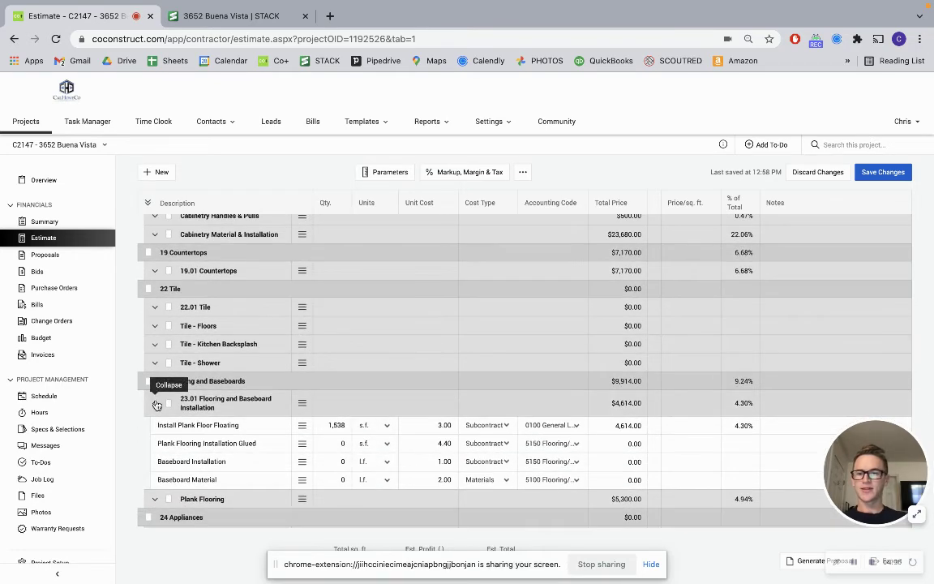
scroll(157, 406, down, 1)
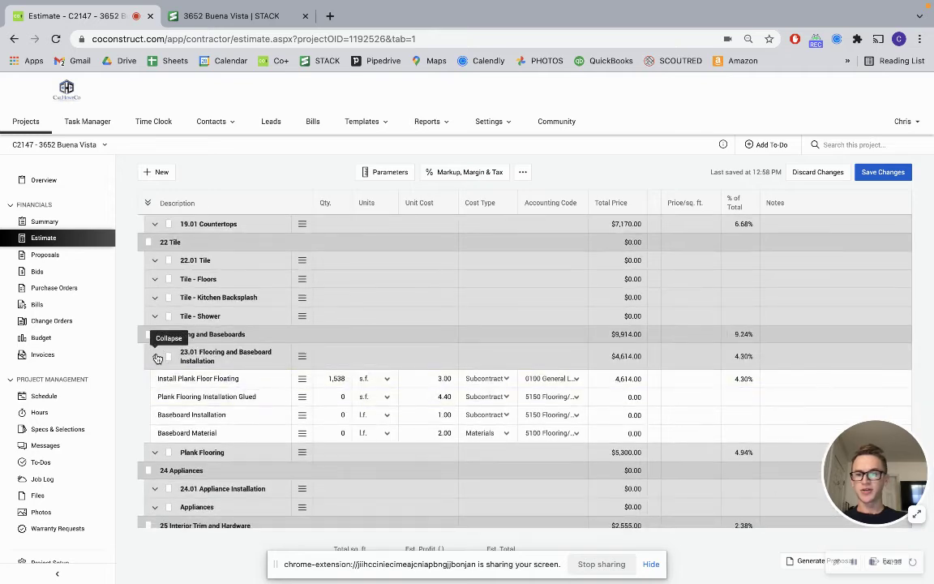
scroll(157, 358, down, 2)
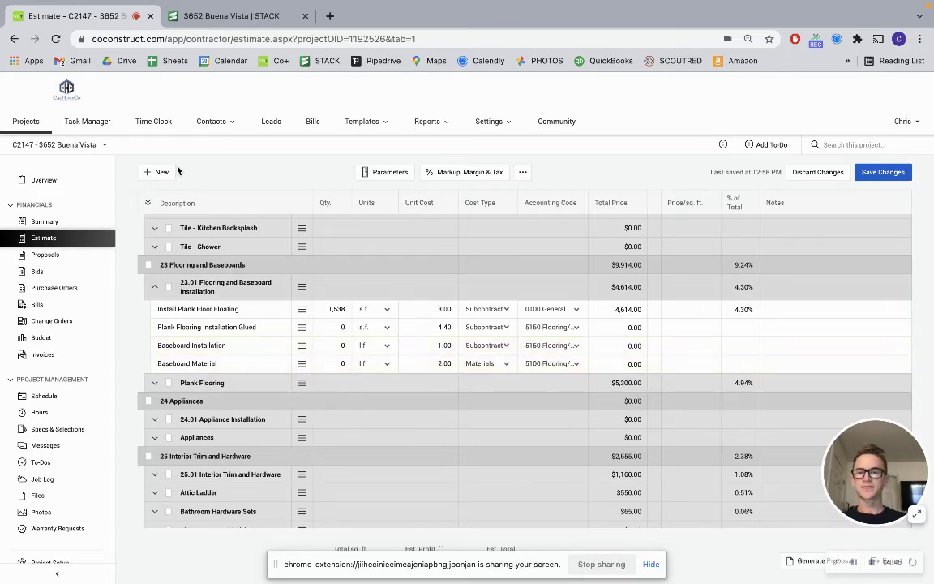
click(201, 16)
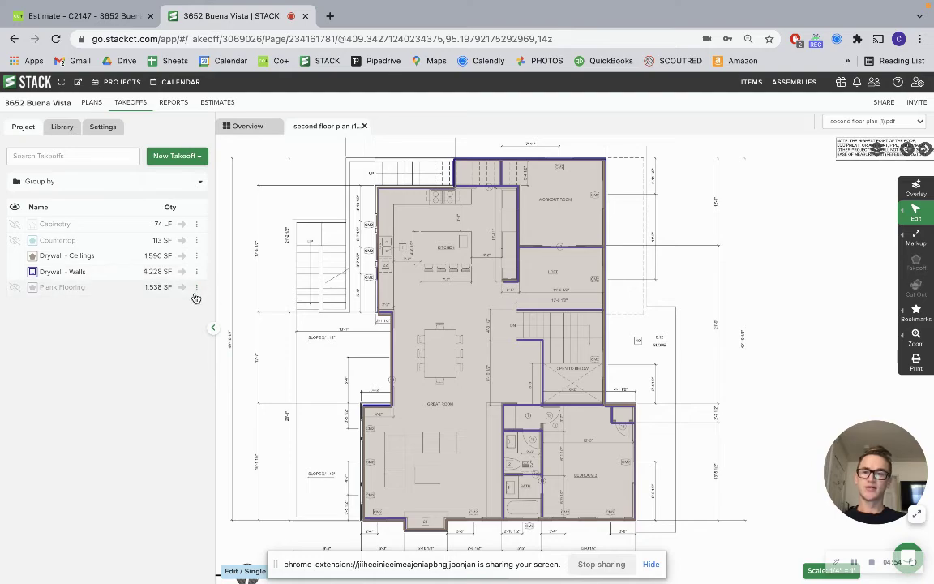
key(ctrl+Left)
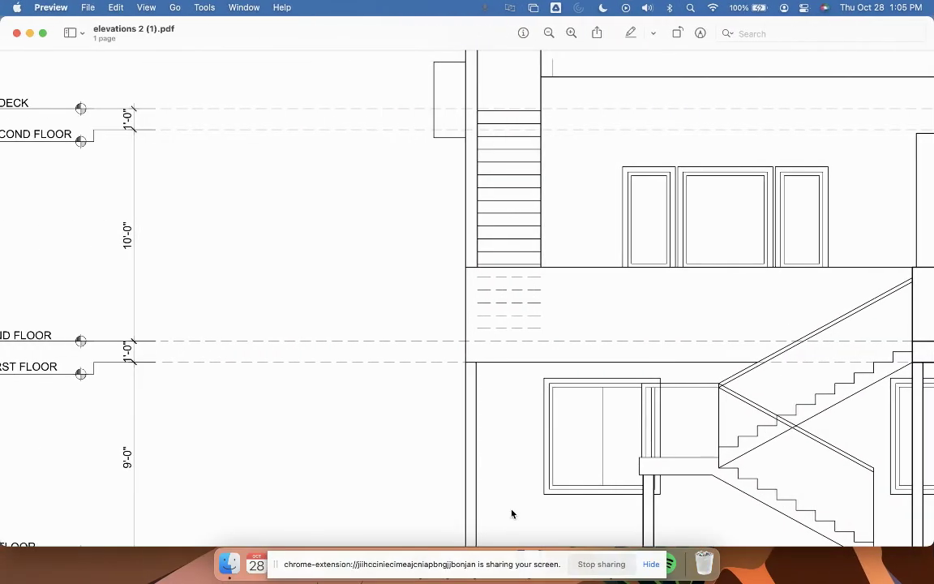
key(ctrl+Right)
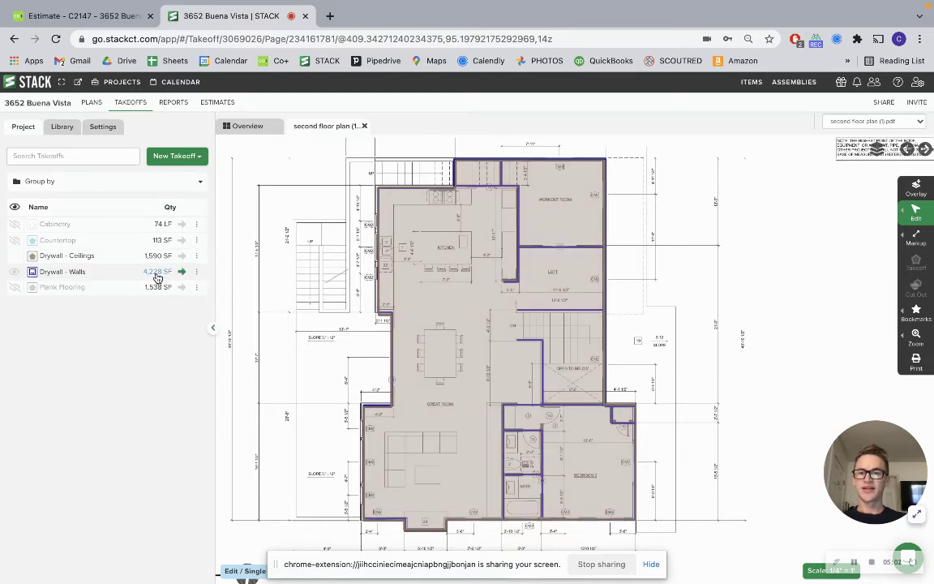
Return to the CoConstruct estimate and set the Baseboard Installation and Baseboard Material quantities to 422 l.f. each
key(ctrl+shift+Tab)
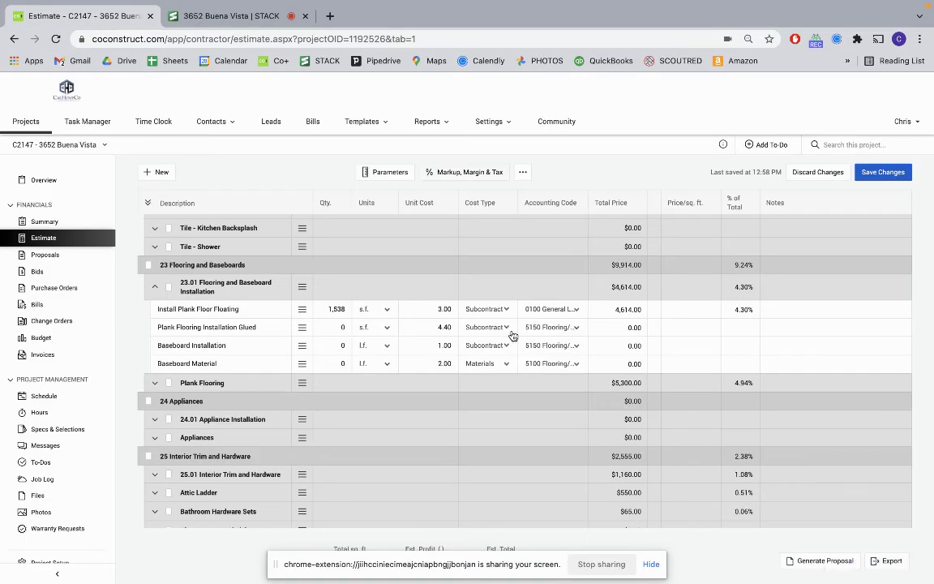
click(333, 348)
text(422)
click(338, 364)
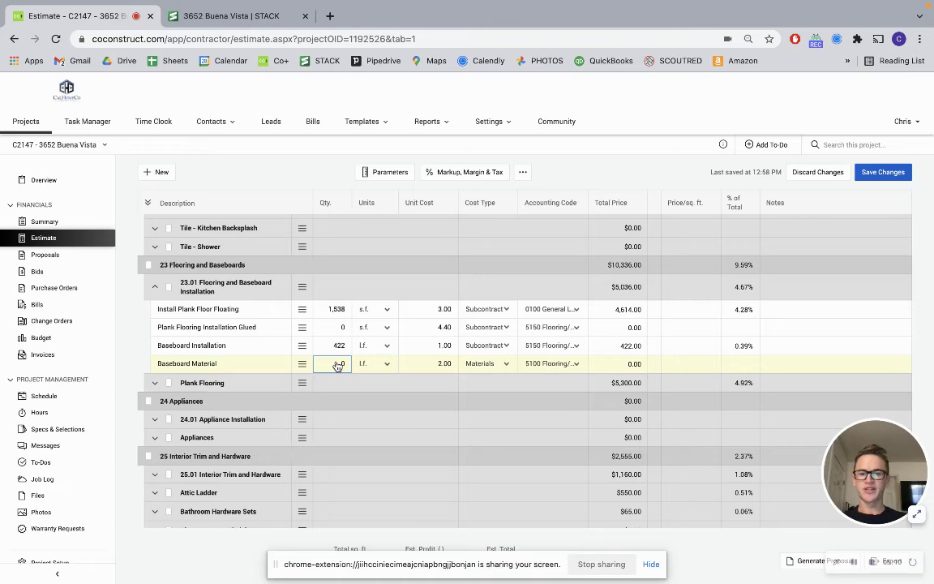
text(422)
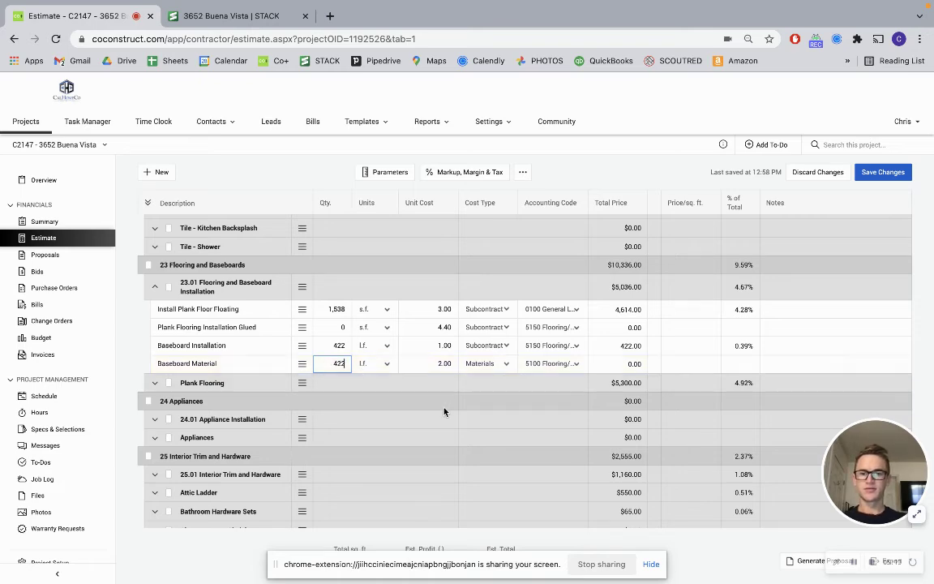
Switch to CalcTape, clear the existing tape, and multiply 422 by 1.1 to add a waste allowance
key(super+Tab)
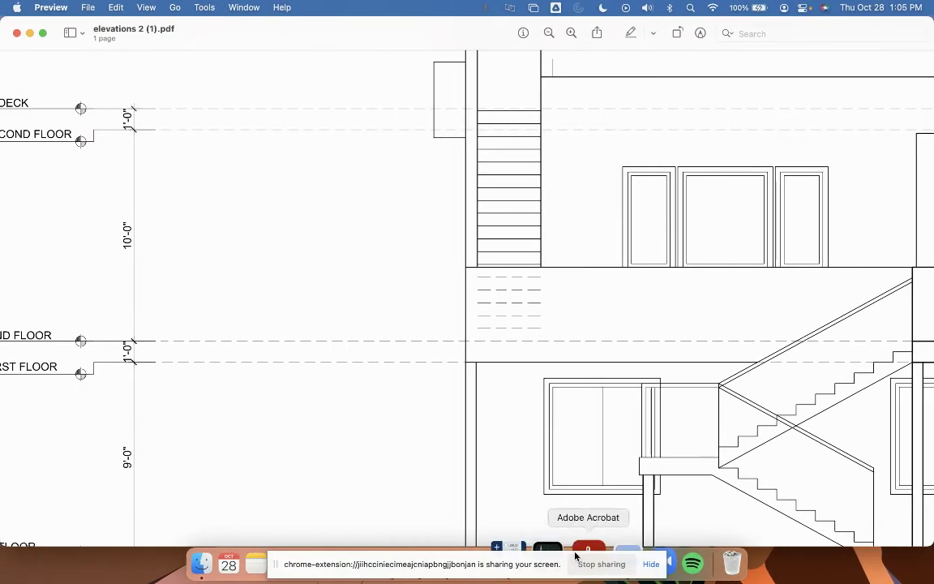
click(637, 564)
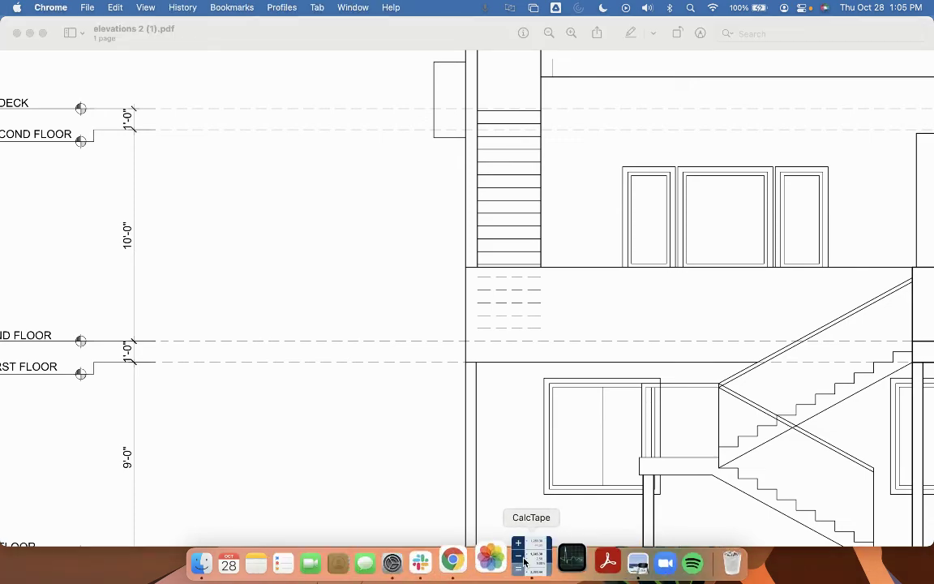
click(531, 564)
key(super+a)
key(BackSpace)
key(super+Tab)
key(super+Tab)
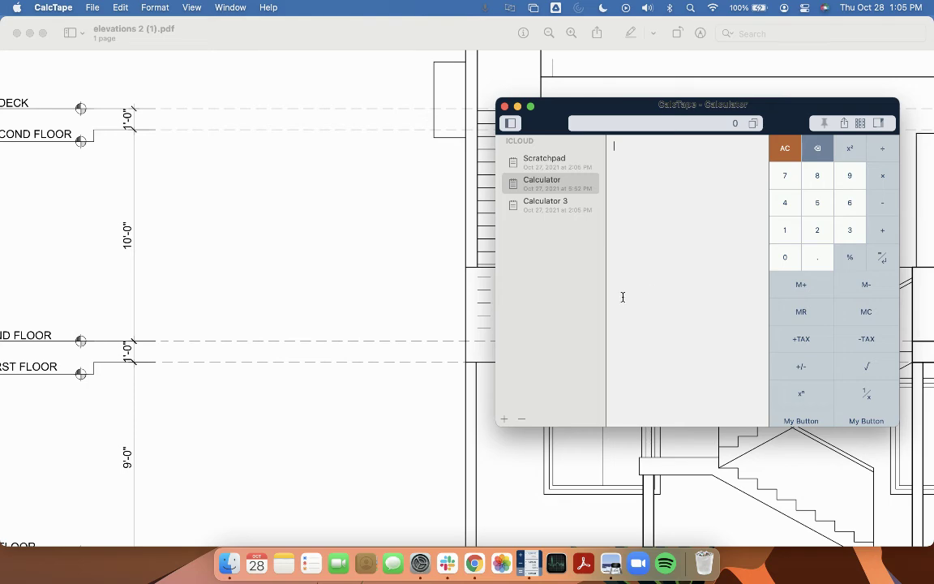
text(422.00 * 1.1)
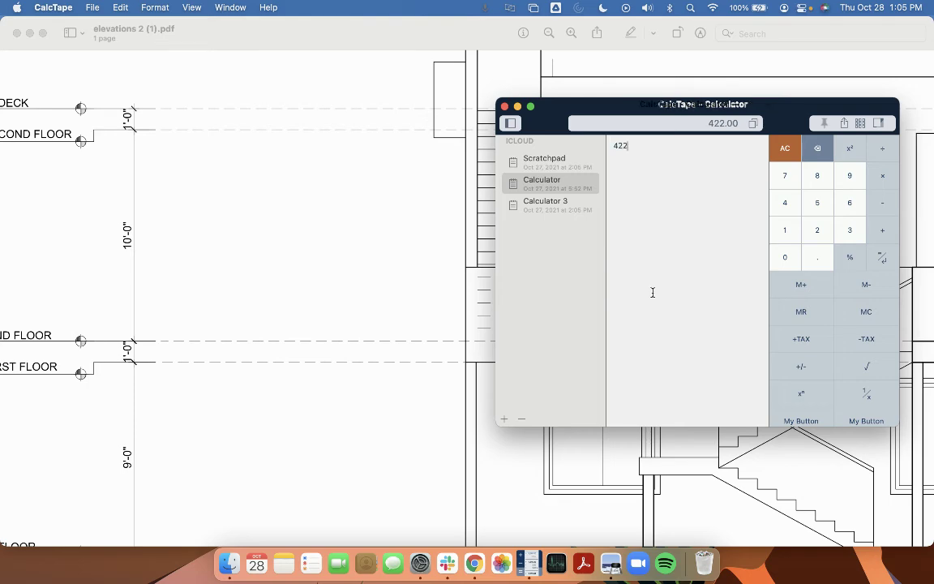
key(Return)
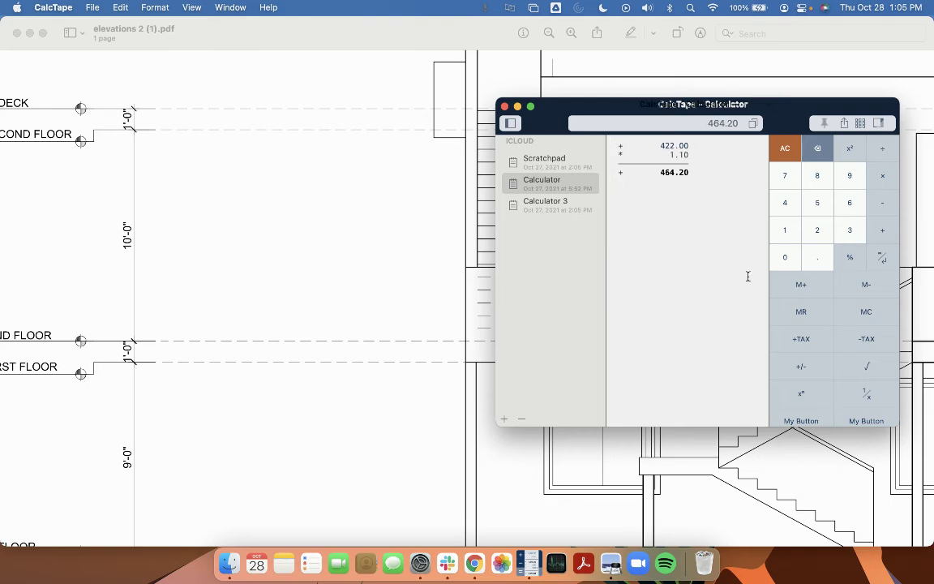
Return to the CoConstruct estimate, set the Baseboard Material quantity to 470 l.f., and save the estimate
key(super+Tab)
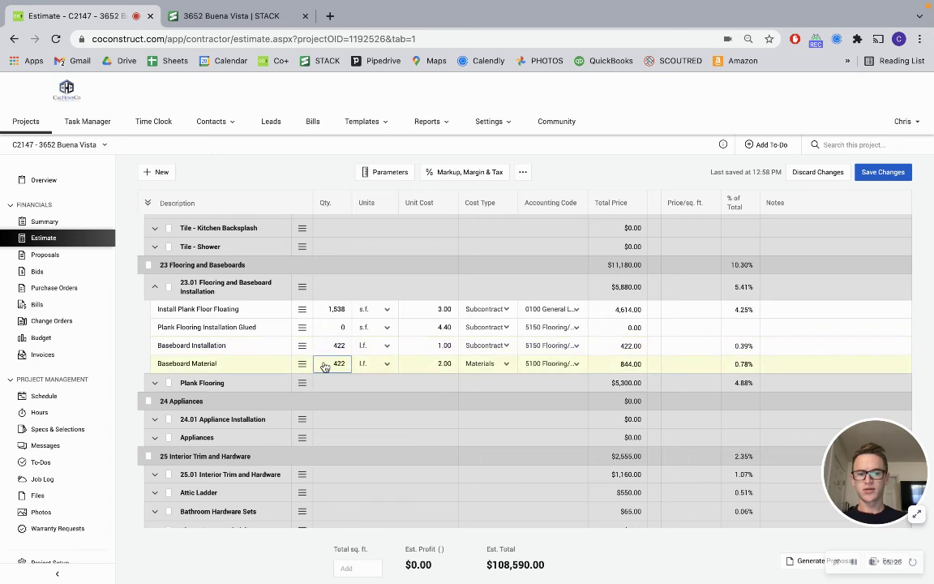
click(324, 366)
text(470)
key(Tab)
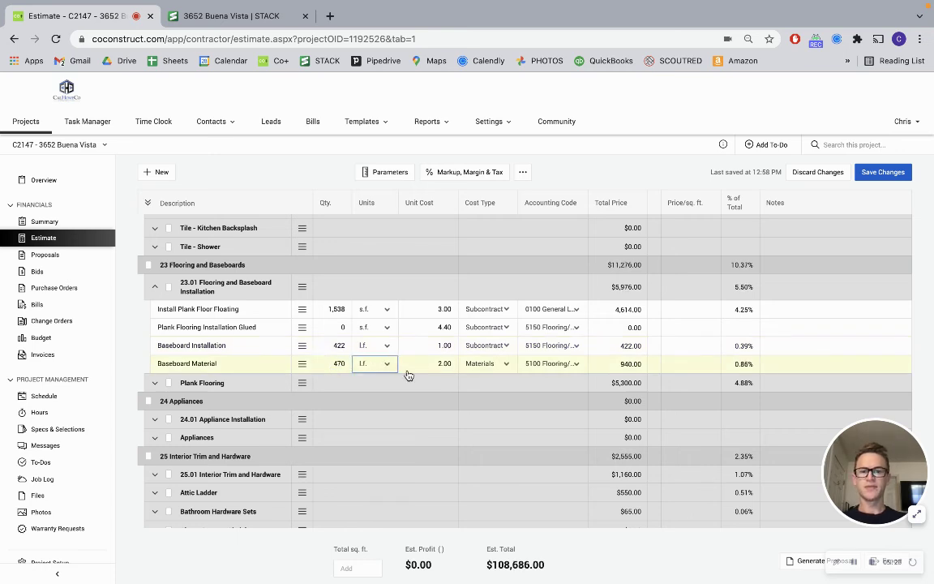
click(883, 172)
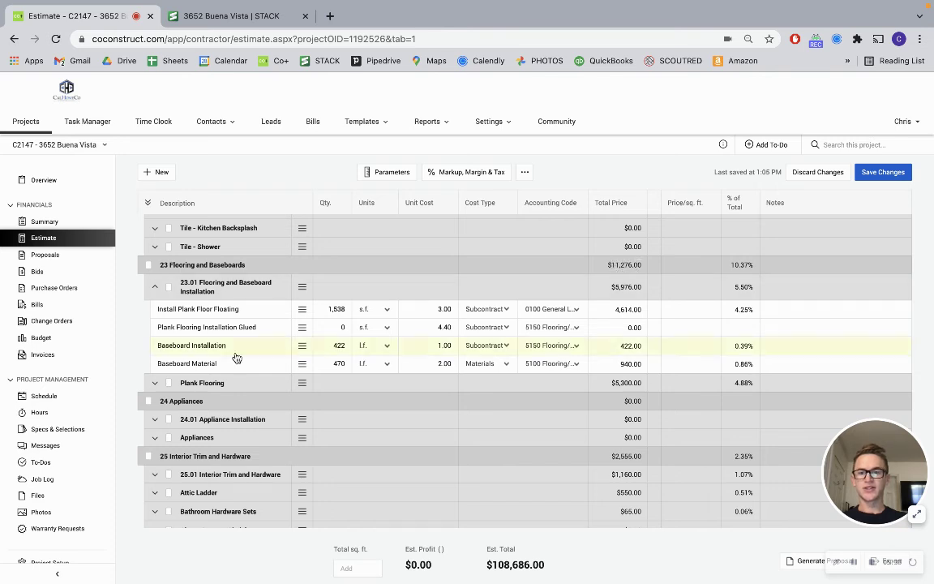
Collapse 23.01 Flooring and Baseboard Installation and review the Plank Flooring budget items and the 15.02 Drywall total
click(157, 287)
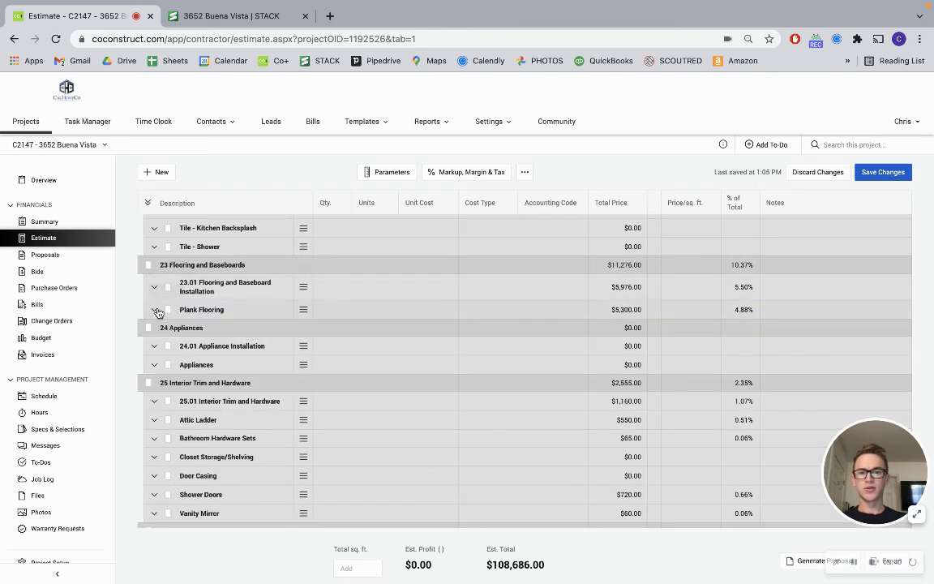
click(154, 309)
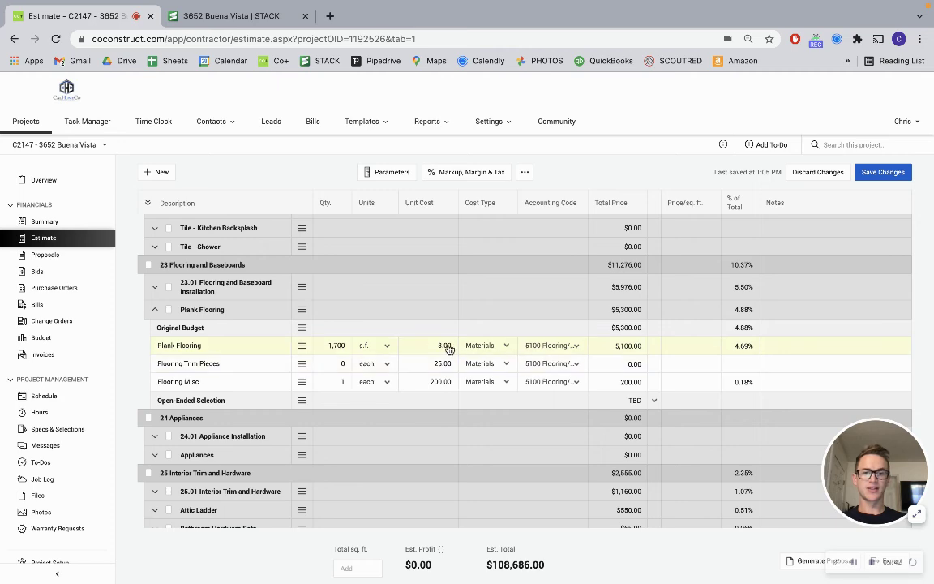
click(153, 315)
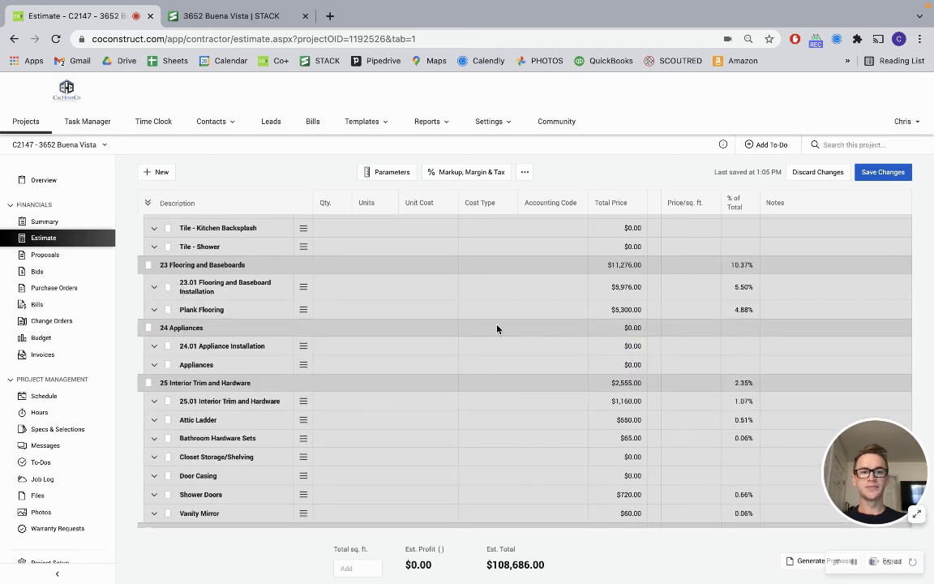
scroll(498, 330, up, 5)
scroll(498, 330, up, 1)
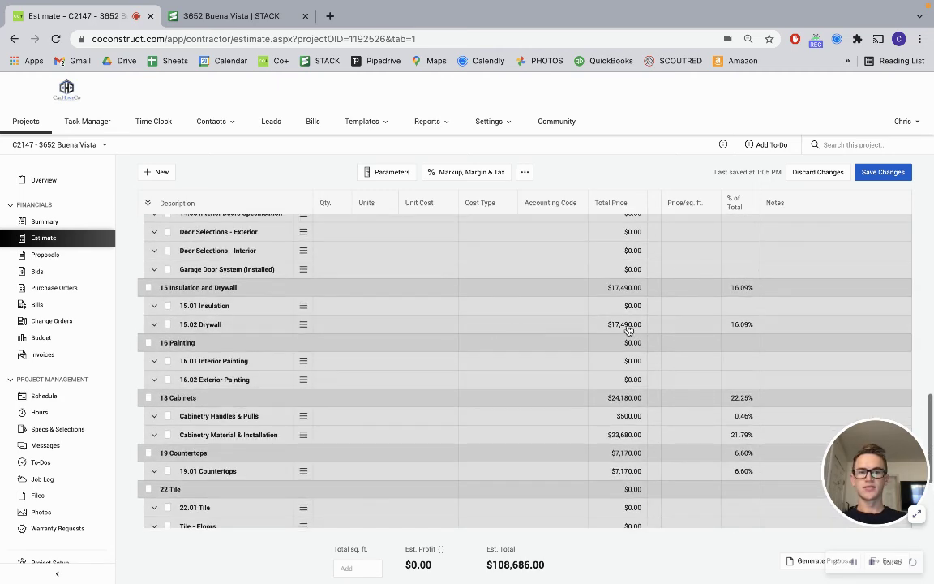